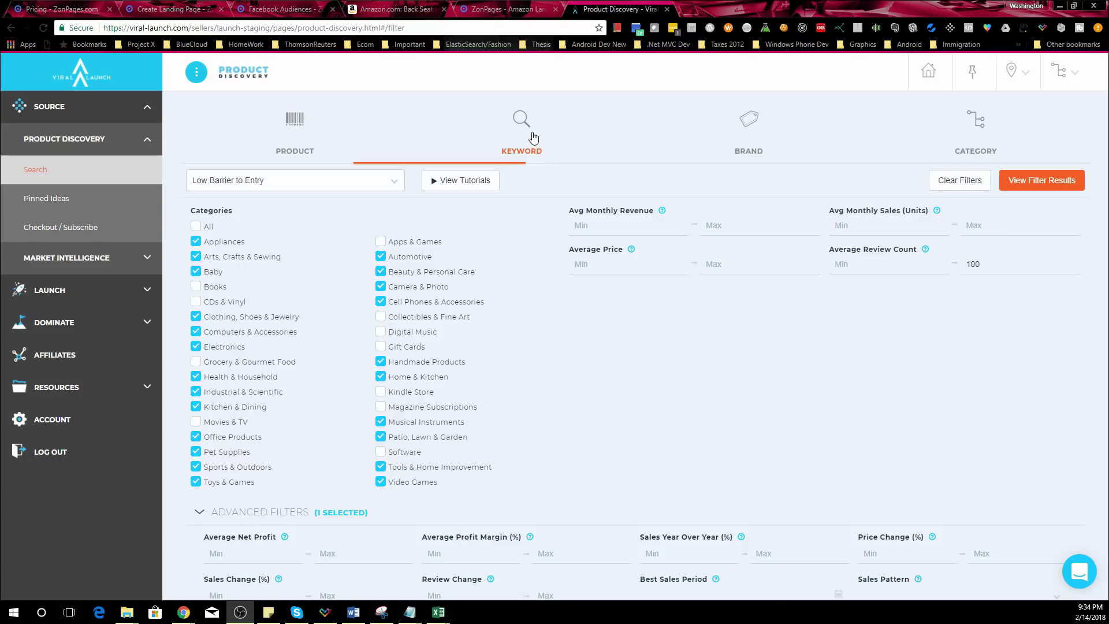
pyautogui.click(385, 184)
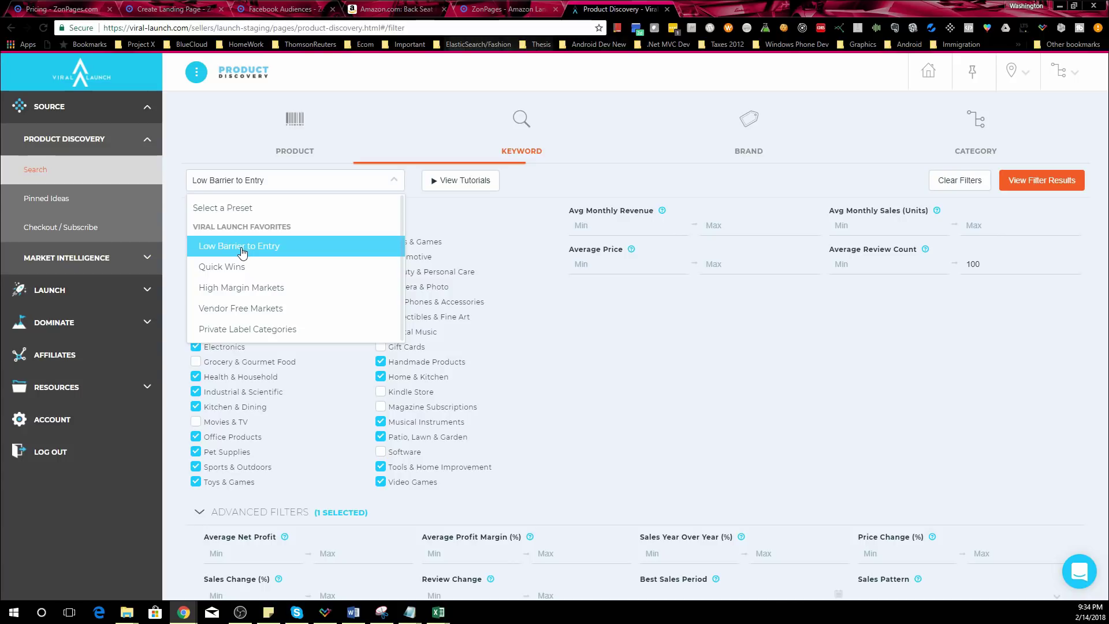
pyautogui.click(241, 249)
pyautogui.scroll(-7, 618, 285)
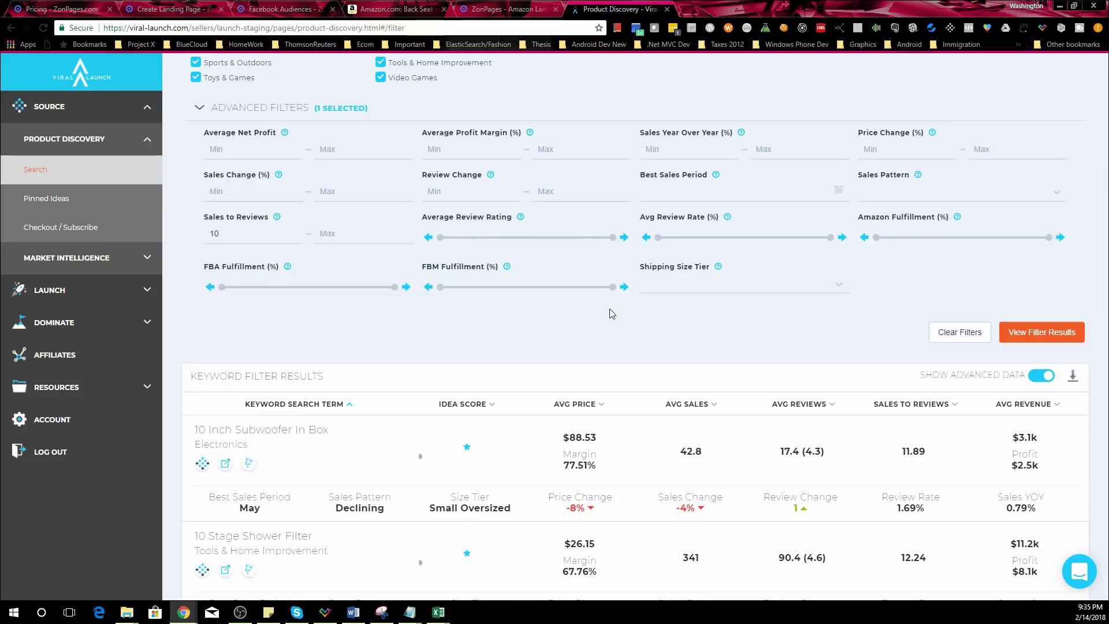
pyautogui.scroll(-10, 615, 316)
pyautogui.scroll(17, 684, 330)
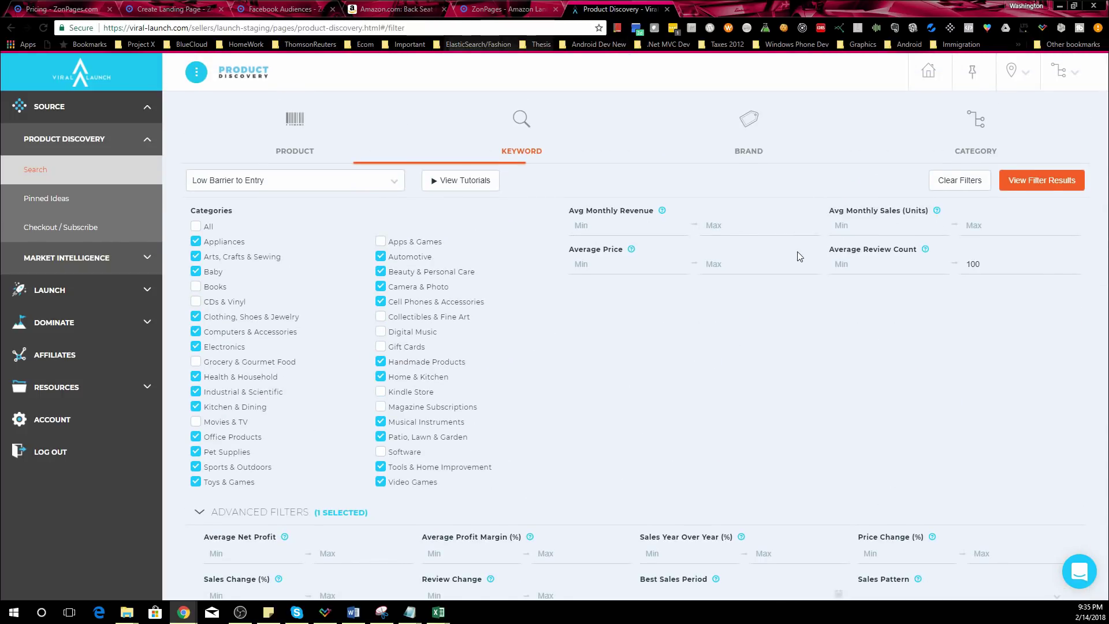
pyautogui.scroll(-3, 797, 250)
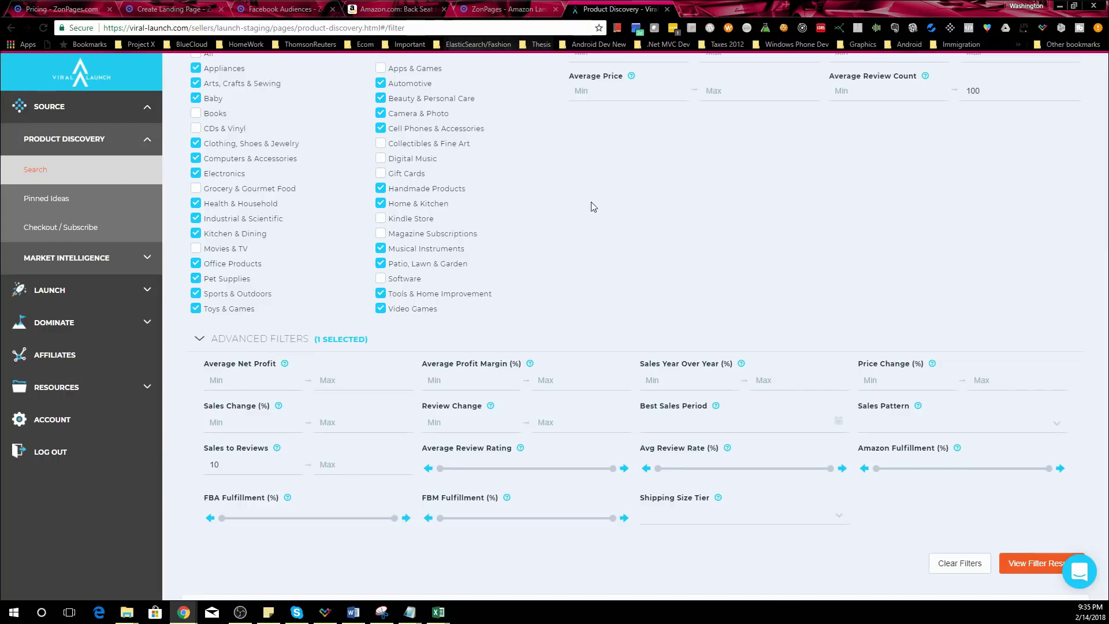
pyautogui.scroll(3, 675, 206)
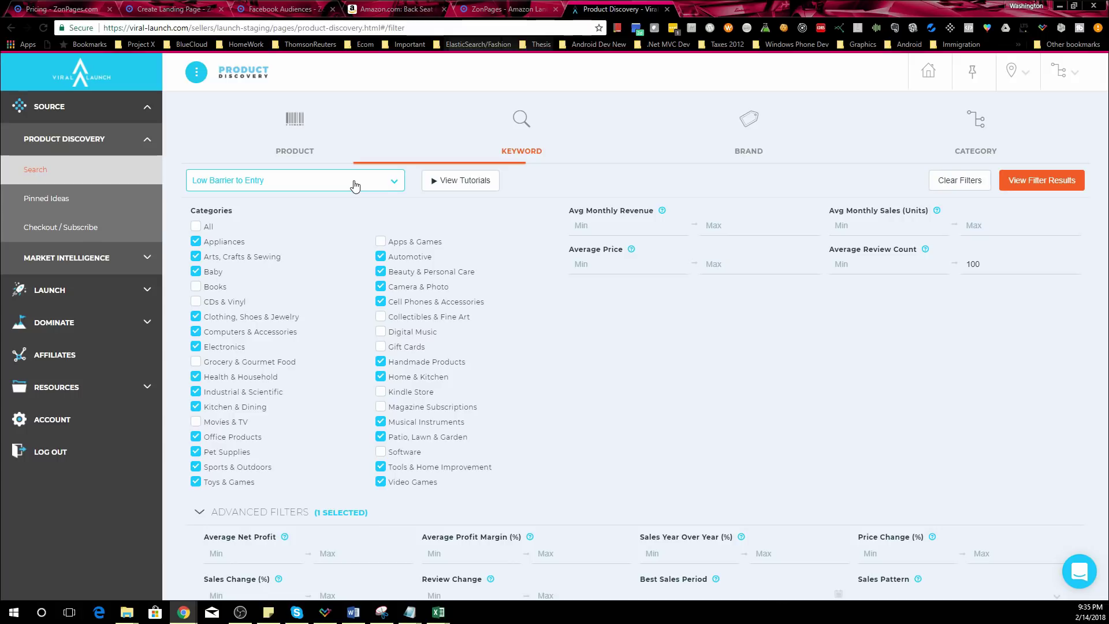
# Step: Show the Viral Launch Favorites presets with Low Barrier to Entry still selected, then scroll toward the results
pyautogui.click(354, 184)
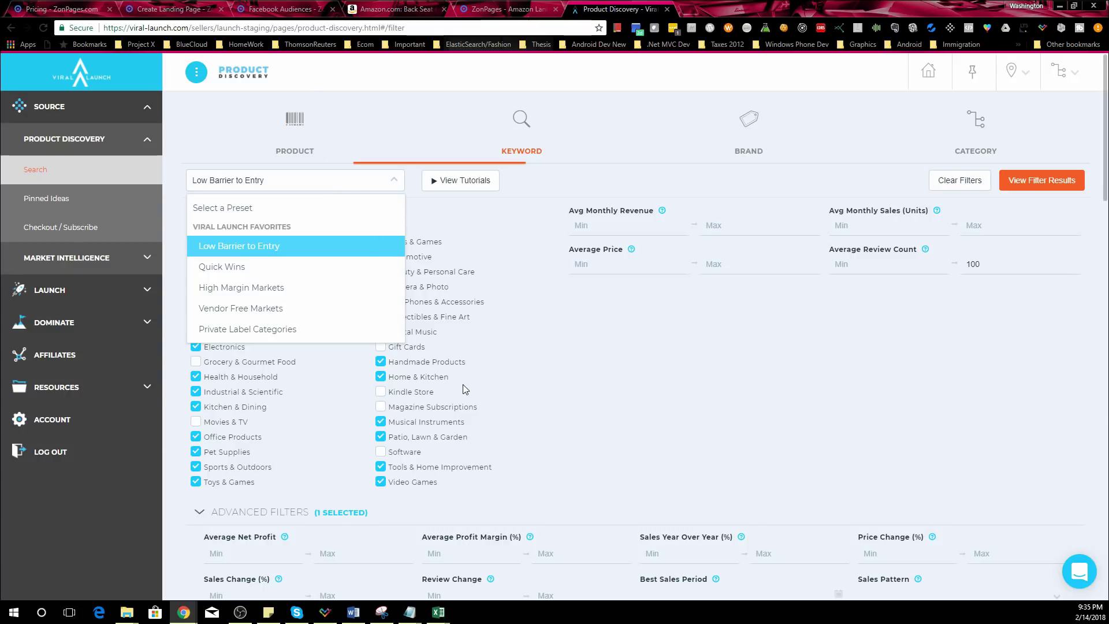
pyautogui.scroll(-2, 635, 346)
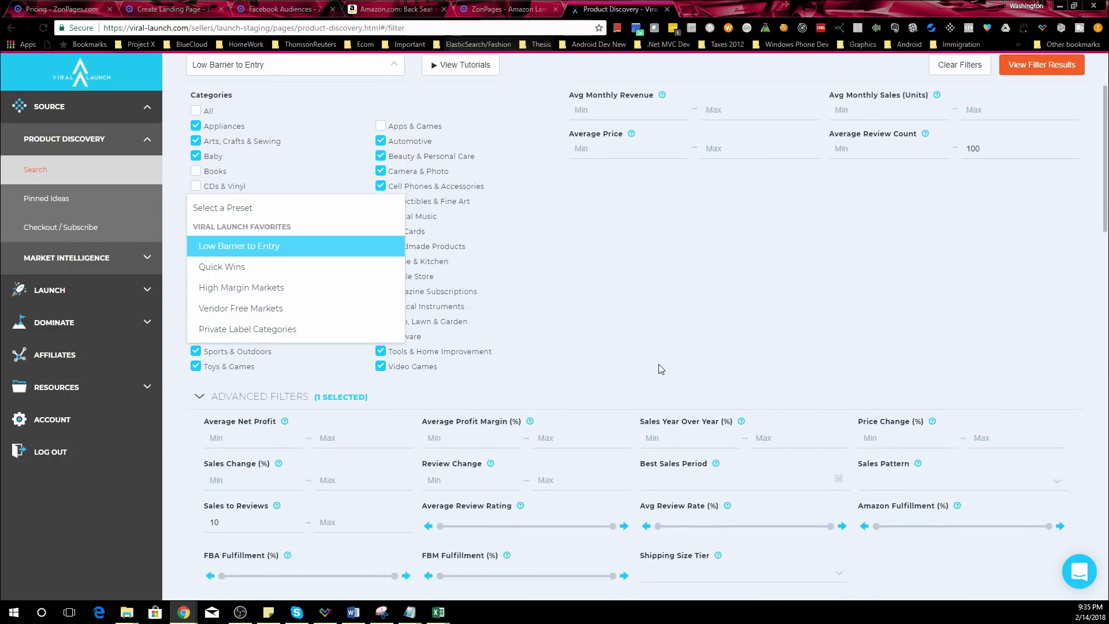
pyautogui.scroll(-3, 659, 364)
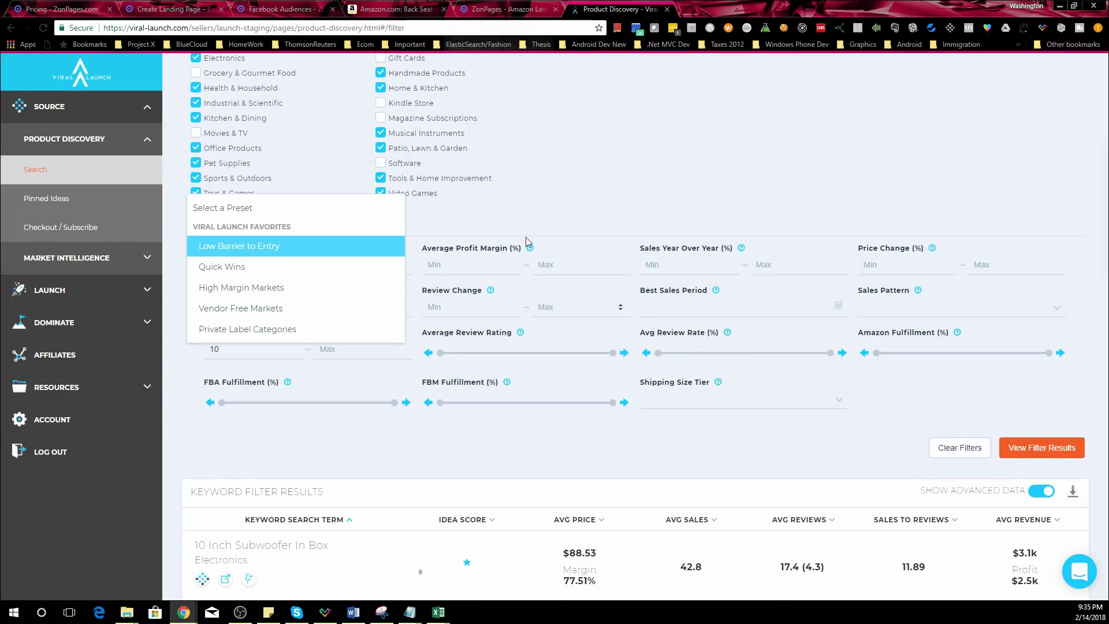
# Step: Close the preset list and check page 2 results, including 10x10 Felt Letter Board's Popular Result warning
pyautogui.click(655, 126)
pyautogui.scroll(-8, 656, 289)
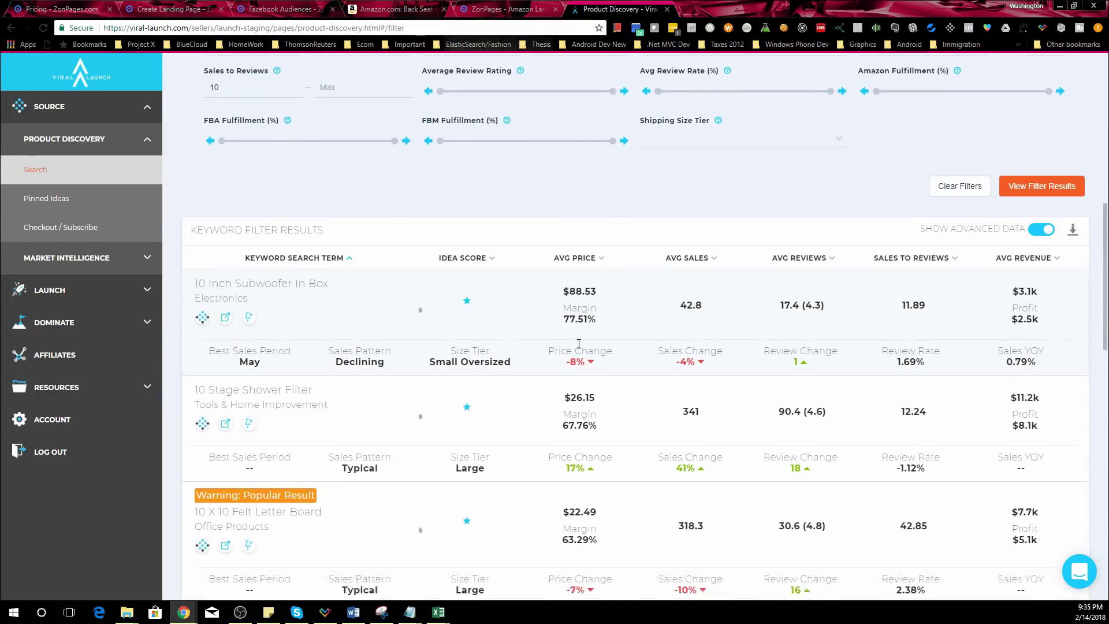
pyautogui.scroll(-13, 564, 290)
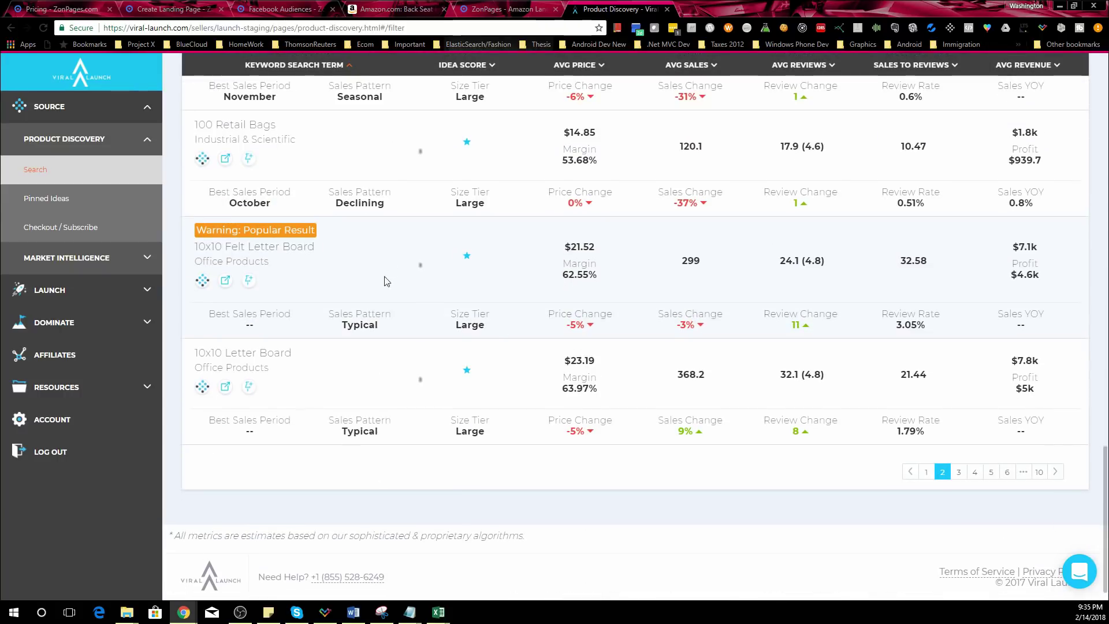
pyautogui.moveTo(256, 230)
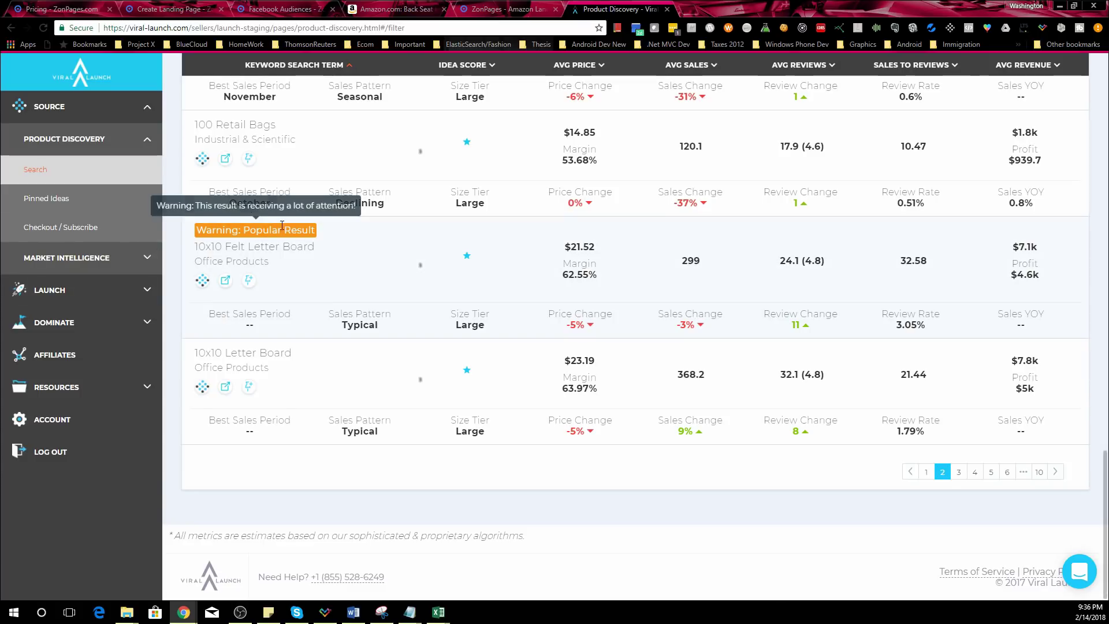
pyautogui.moveTo(209, 231)
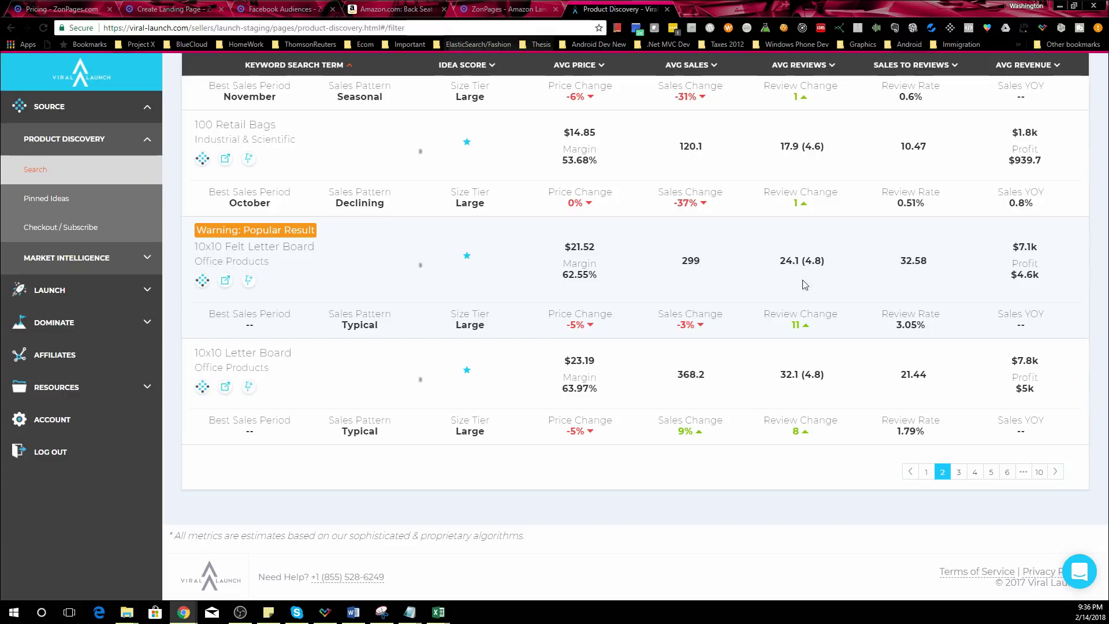
# Step: Go to page 3 of the keyword results, starting with 10x10 Letterboard, and scan its rows
pyautogui.click(959, 472)
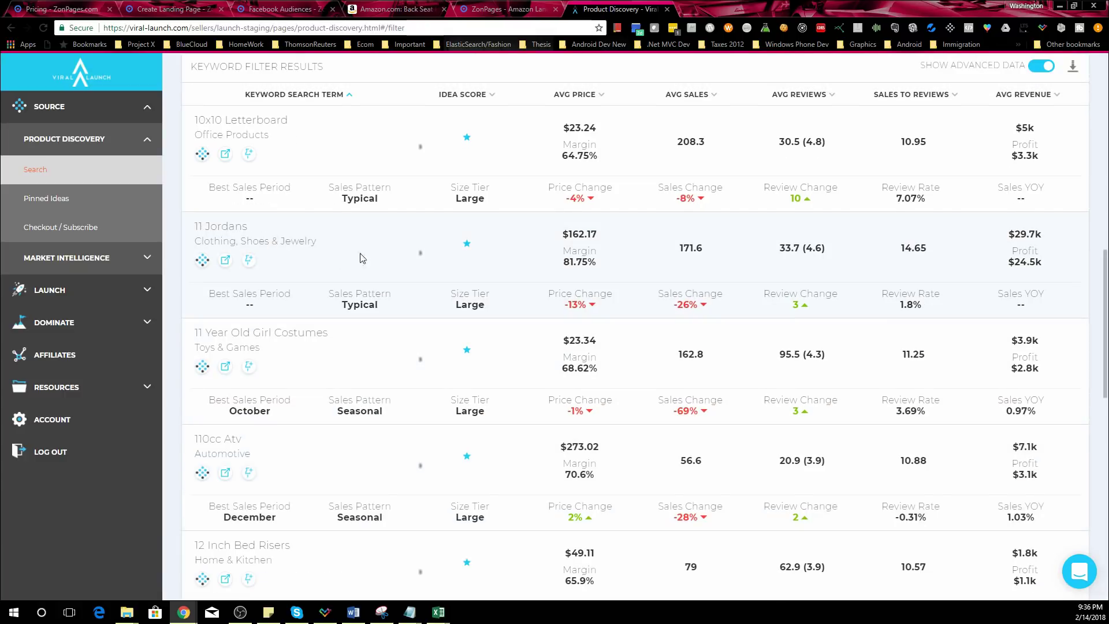
pyautogui.scroll(-5, 404, 250)
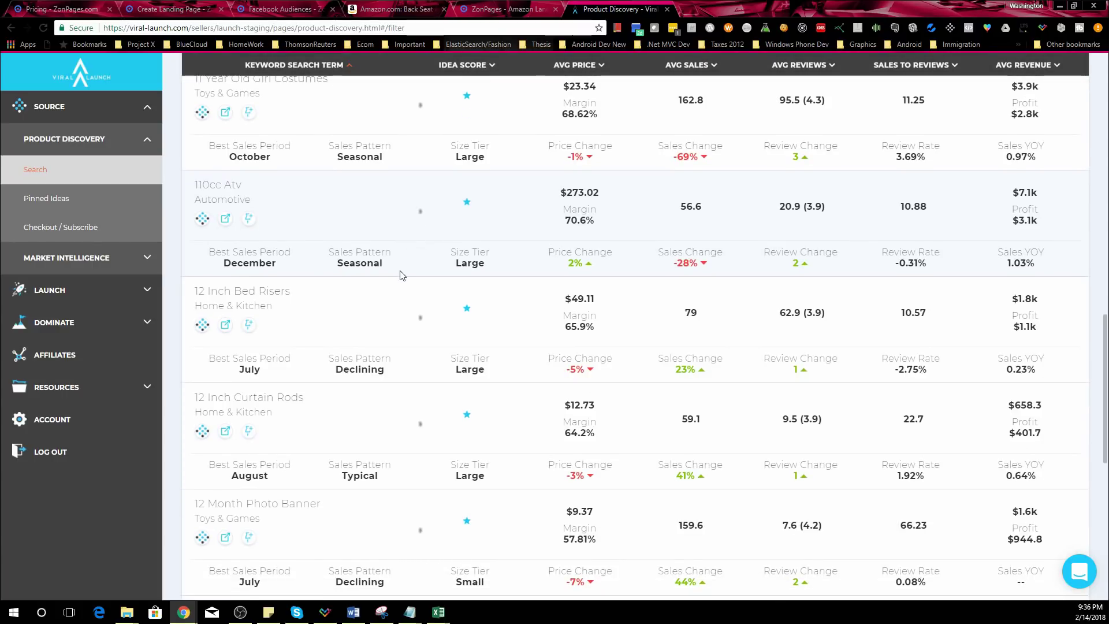
pyautogui.scroll(-1, 399, 272)
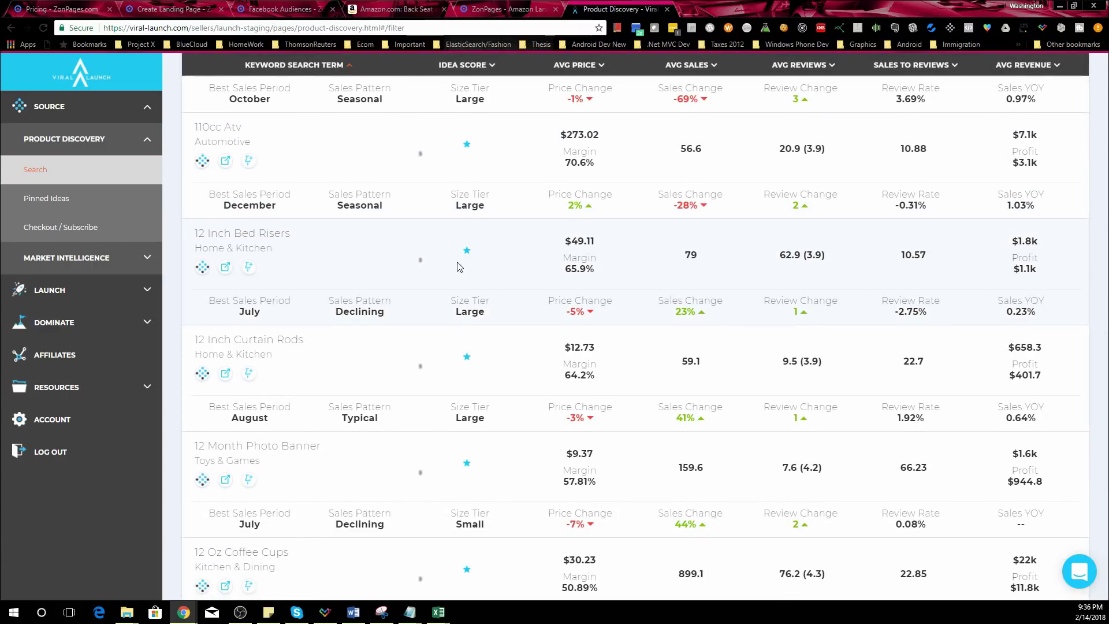
pyautogui.scroll(-1, 462, 270)
pyautogui.scroll(-1, 462, 270)
pyautogui.scroll(-1, 443, 289)
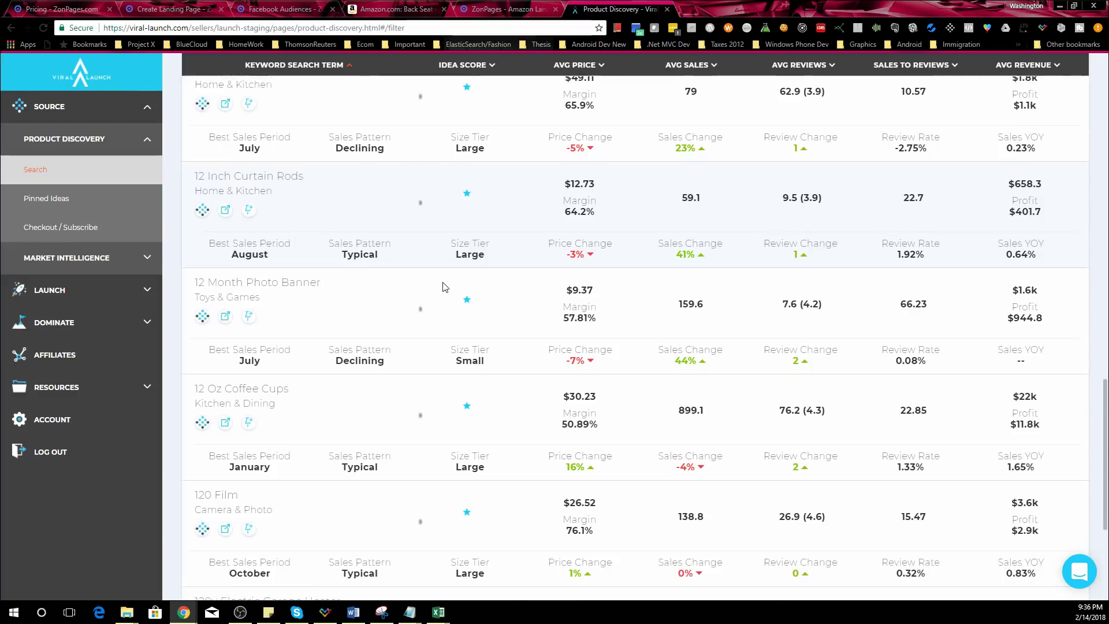
pyautogui.scroll(-3, 404, 309)
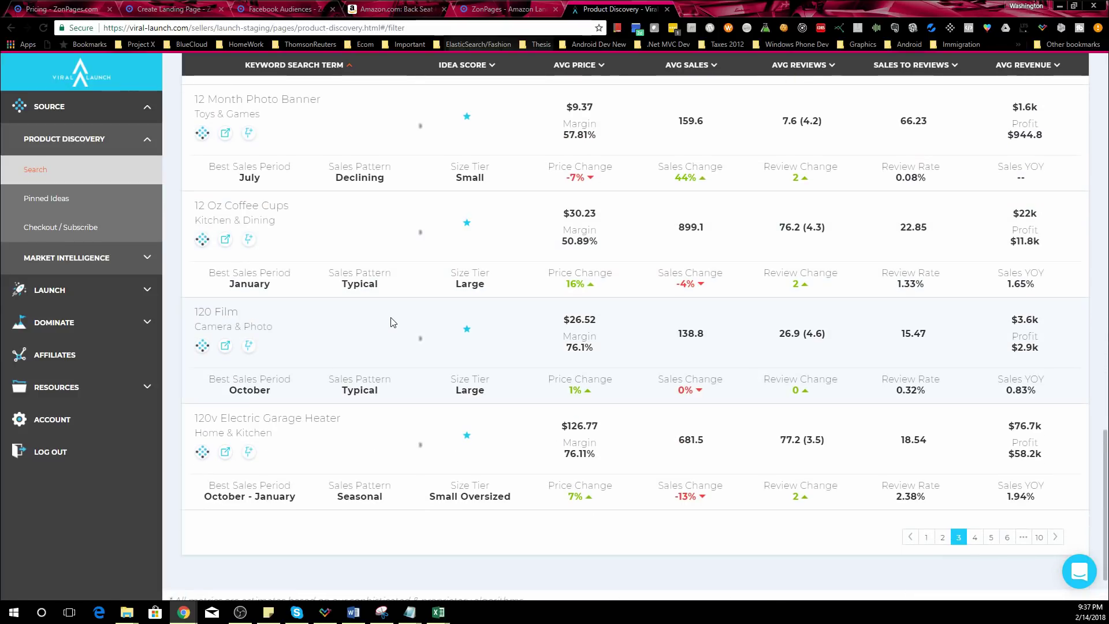
pyautogui.scroll(8, 426, 311)
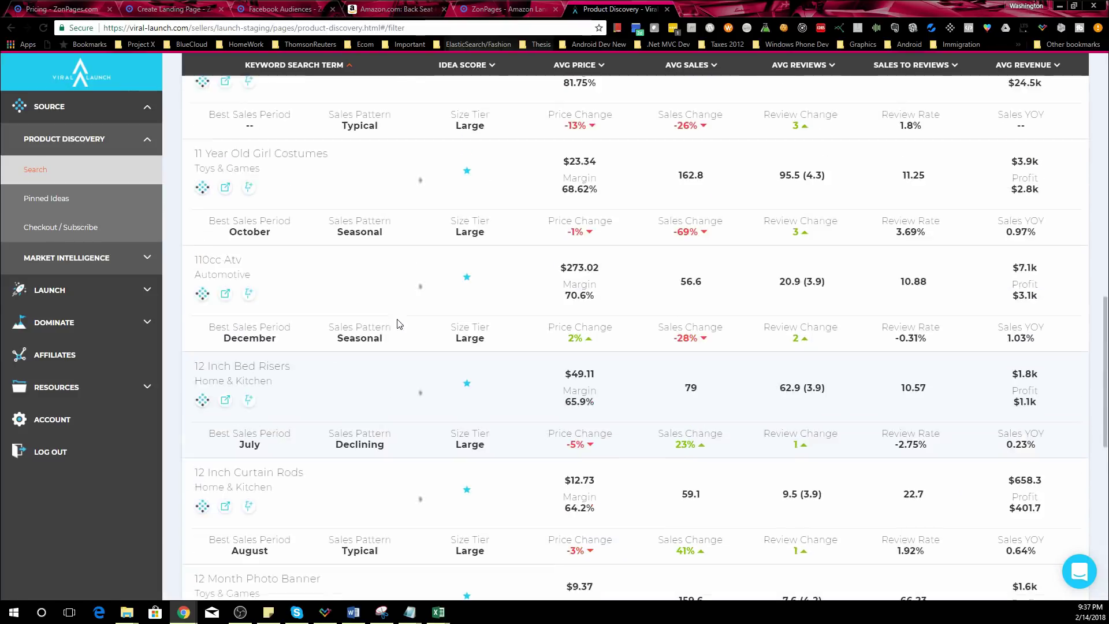
pyautogui.scroll(3, 397, 324)
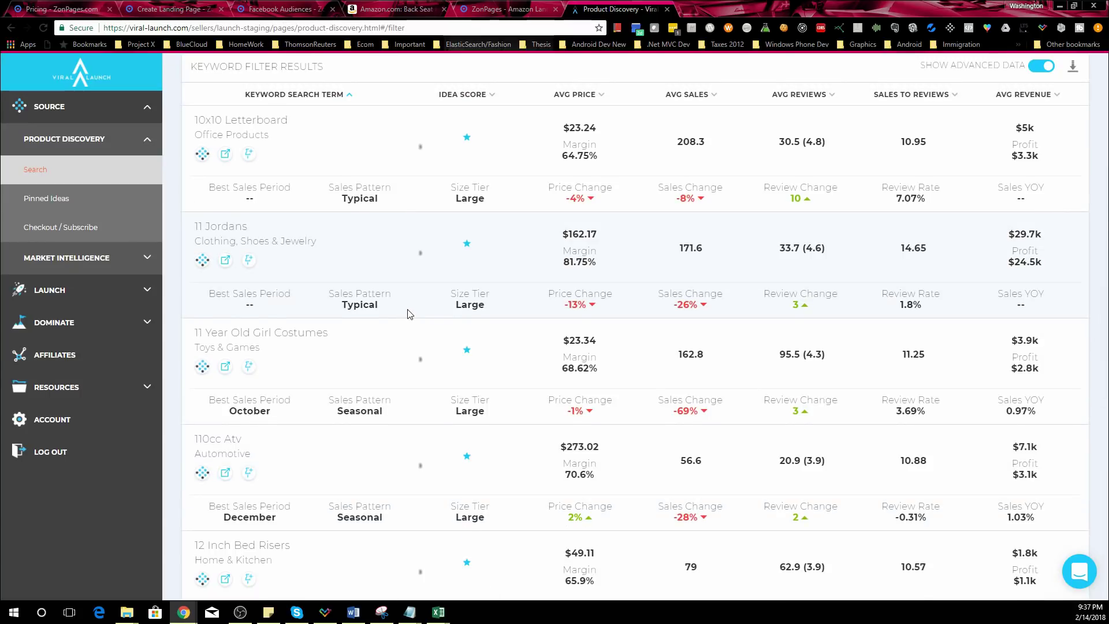
pyautogui.scroll(1, 409, 313)
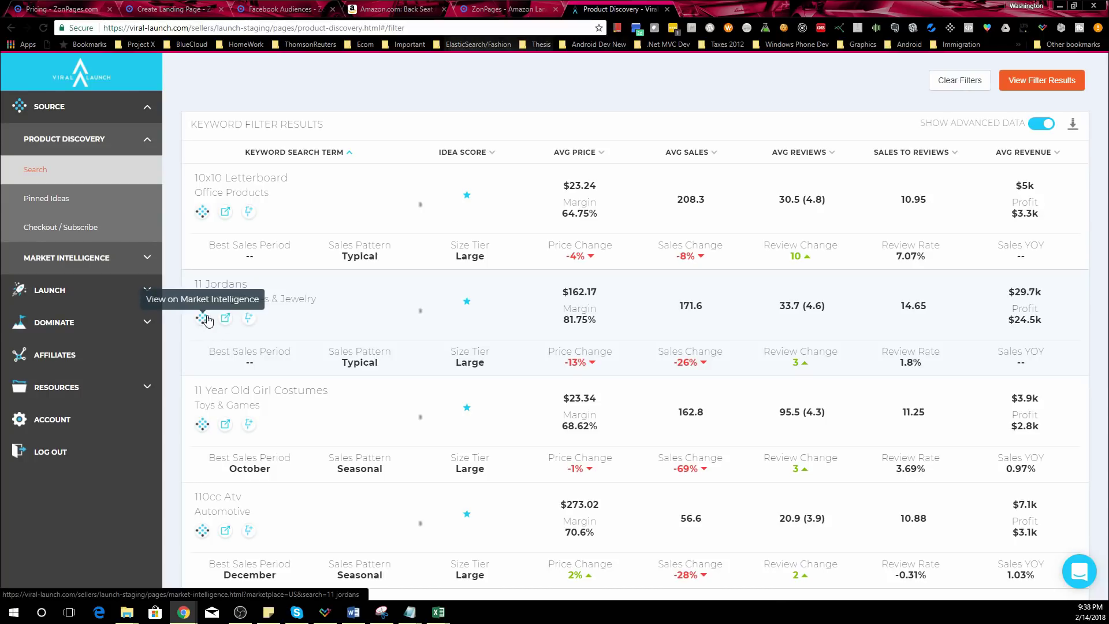
pyautogui.click(202, 212)
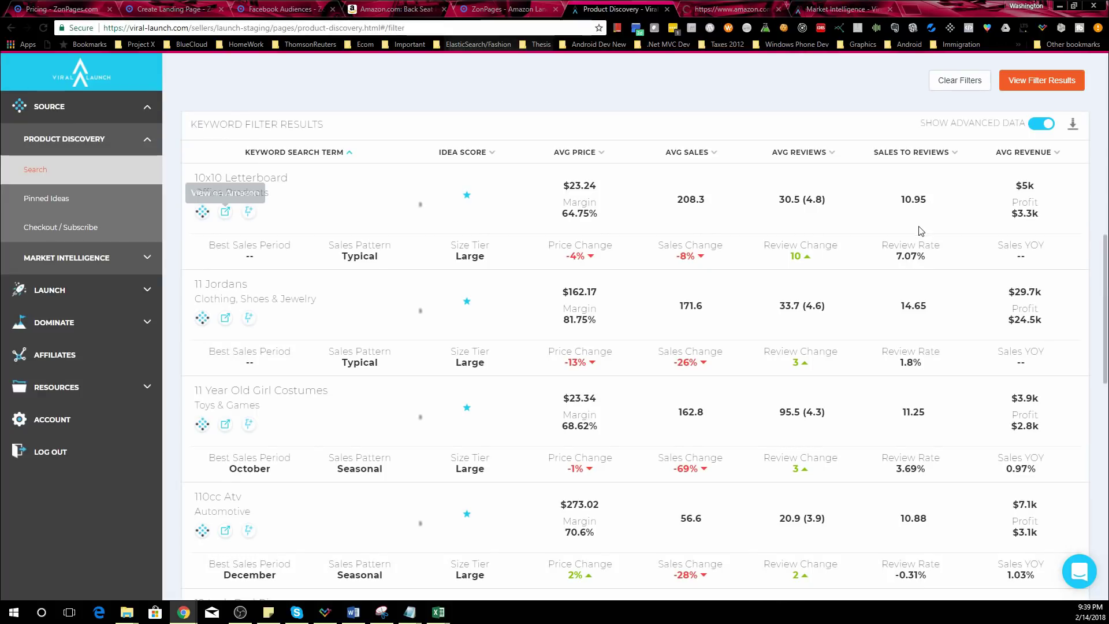
# Step: Check the Market Intelligence results, then list the saved filter presets for the Product Discovery keyword search
pyautogui.click(830, 9)
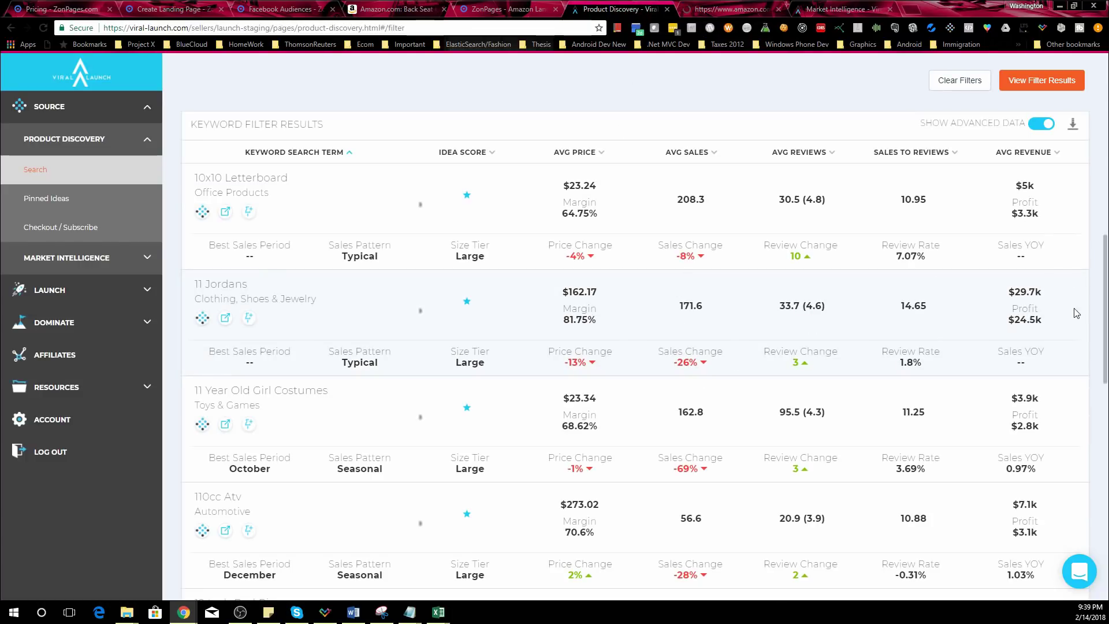
pyautogui.scroll(1, 796, 142)
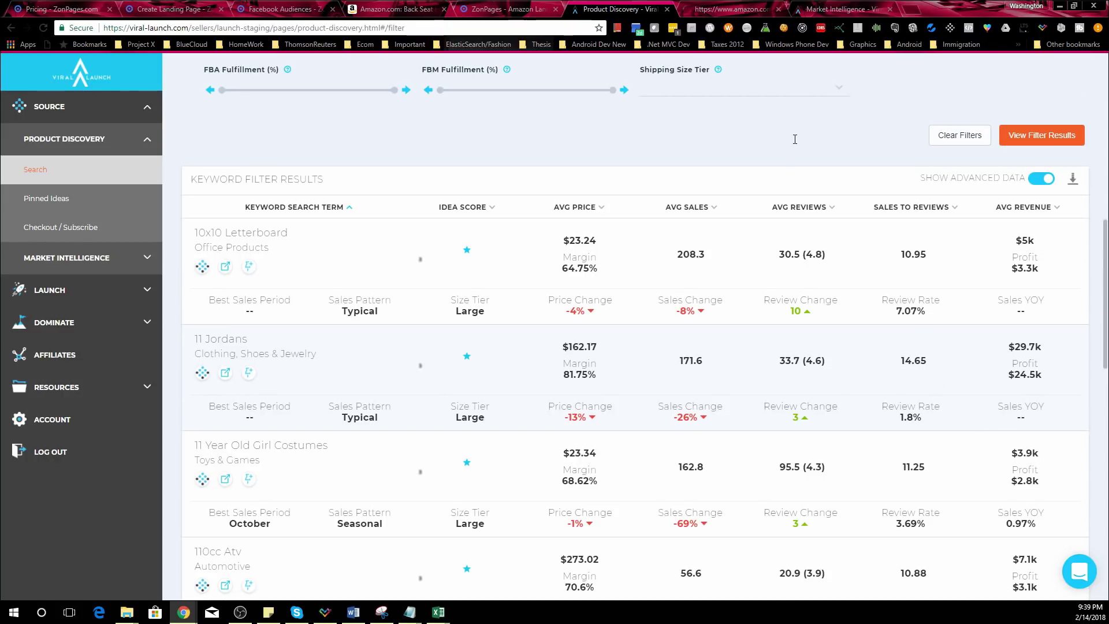
pyautogui.scroll(1, 794, 139)
pyautogui.scroll(-15, 838, 306)
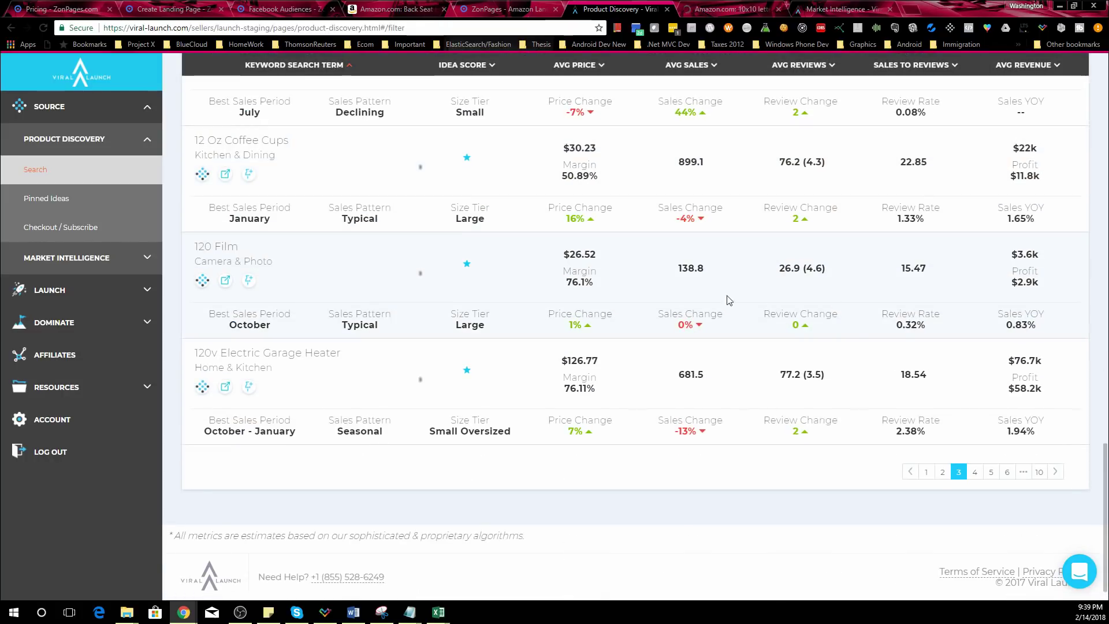
pyautogui.scroll(15, 729, 299)
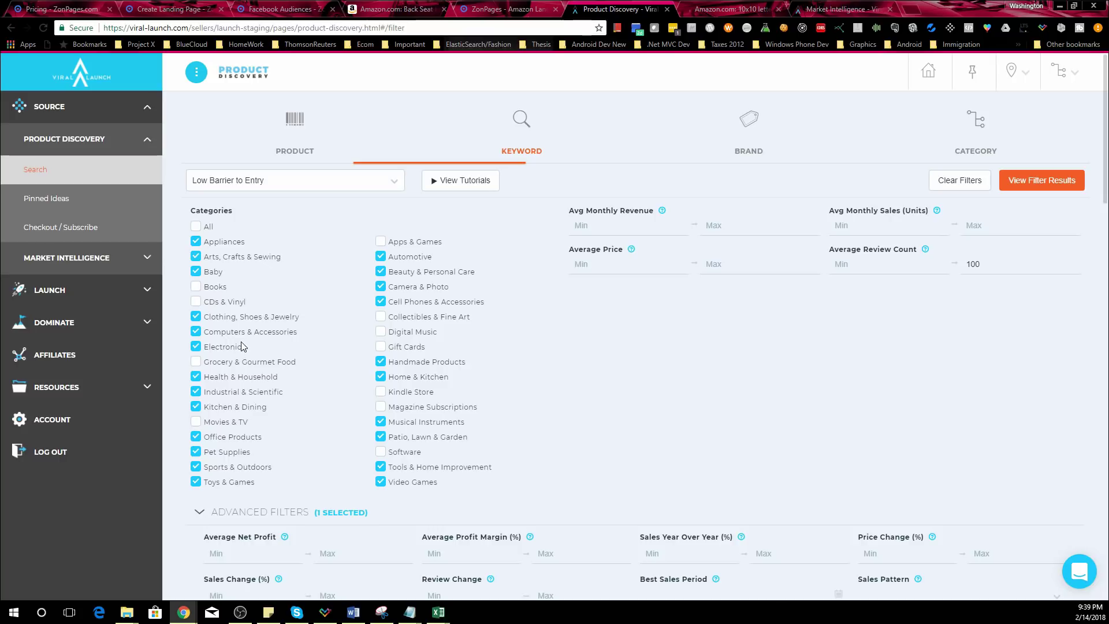
pyautogui.click(283, 190)
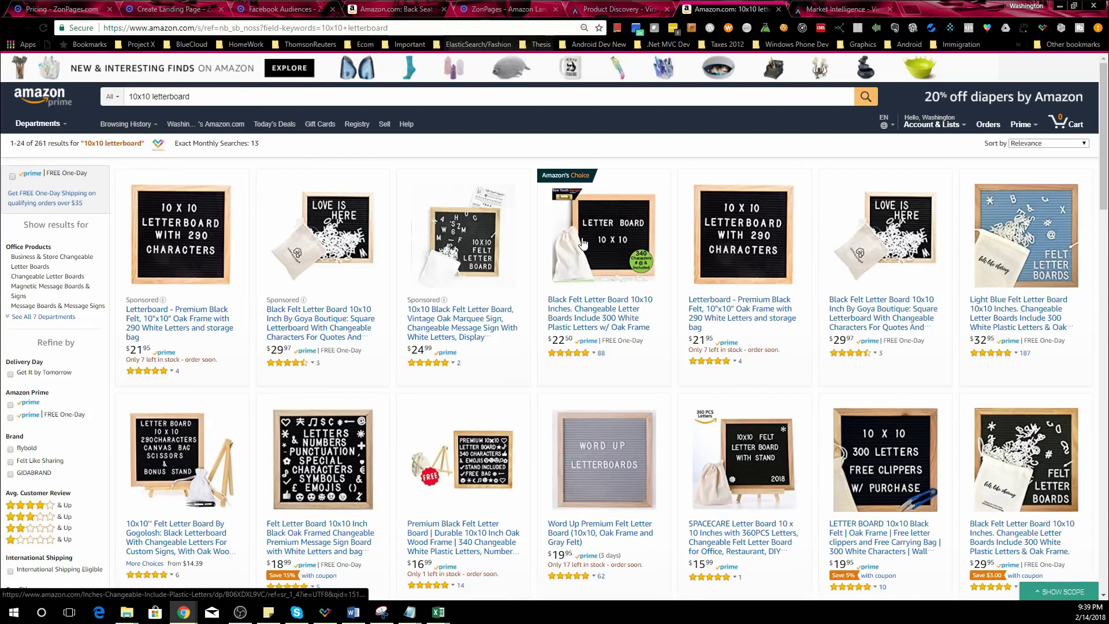
# Step: Browse Amazon's 10x10 letterboard listings, comparing prices, star ratings and review counts
pyautogui.scroll(-2, 584, 243)
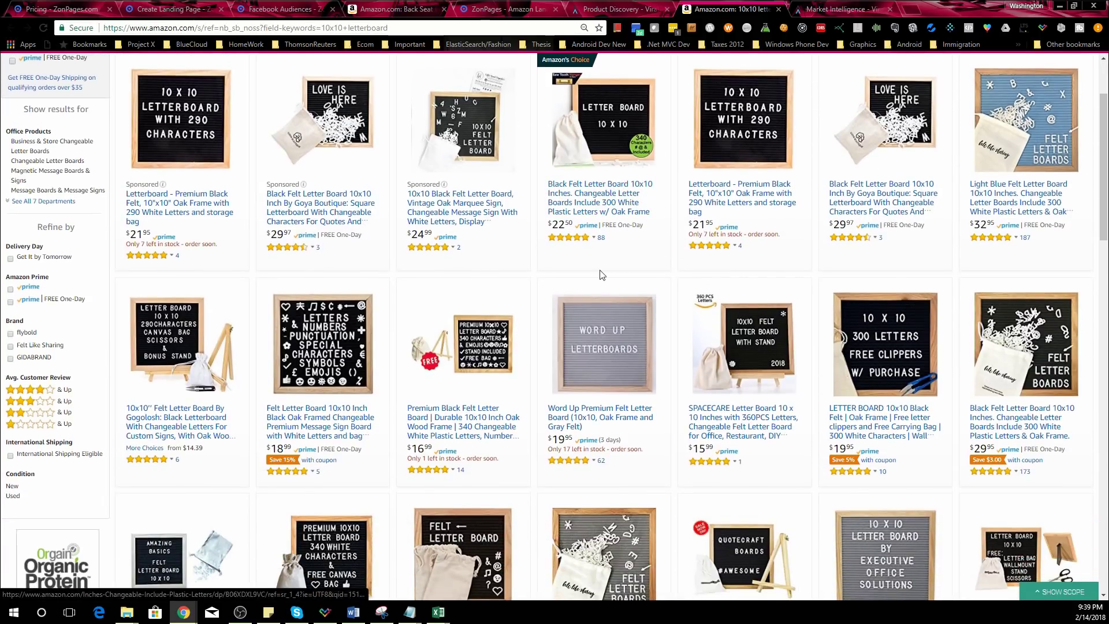
pyautogui.scroll(-1, 578, 254)
pyautogui.scroll(3, 671, 110)
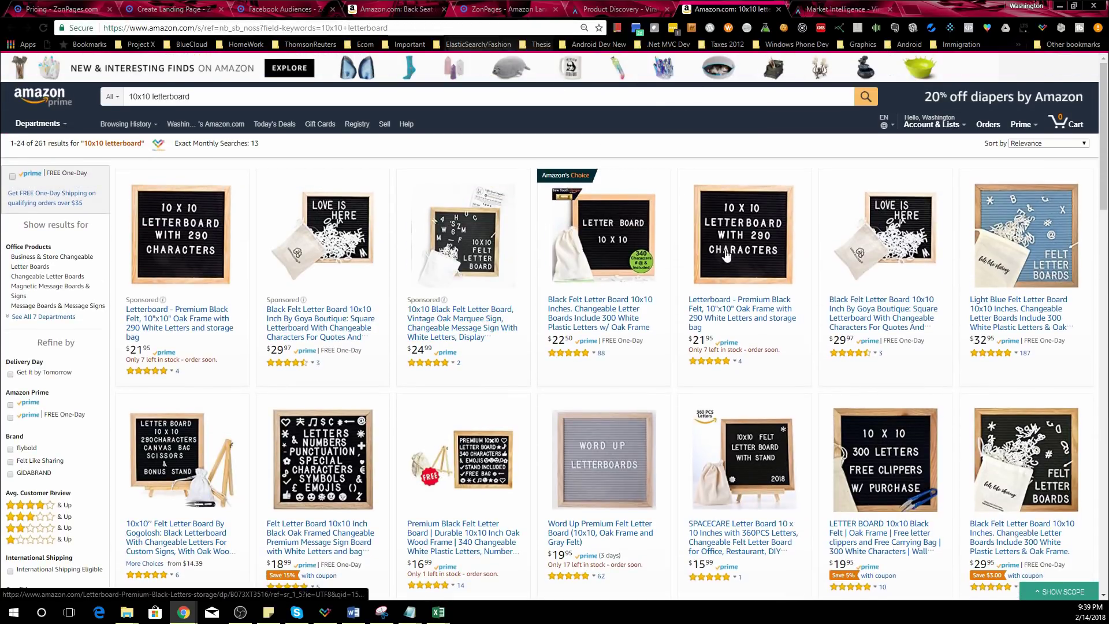
pyautogui.scroll(-3, 587, 324)
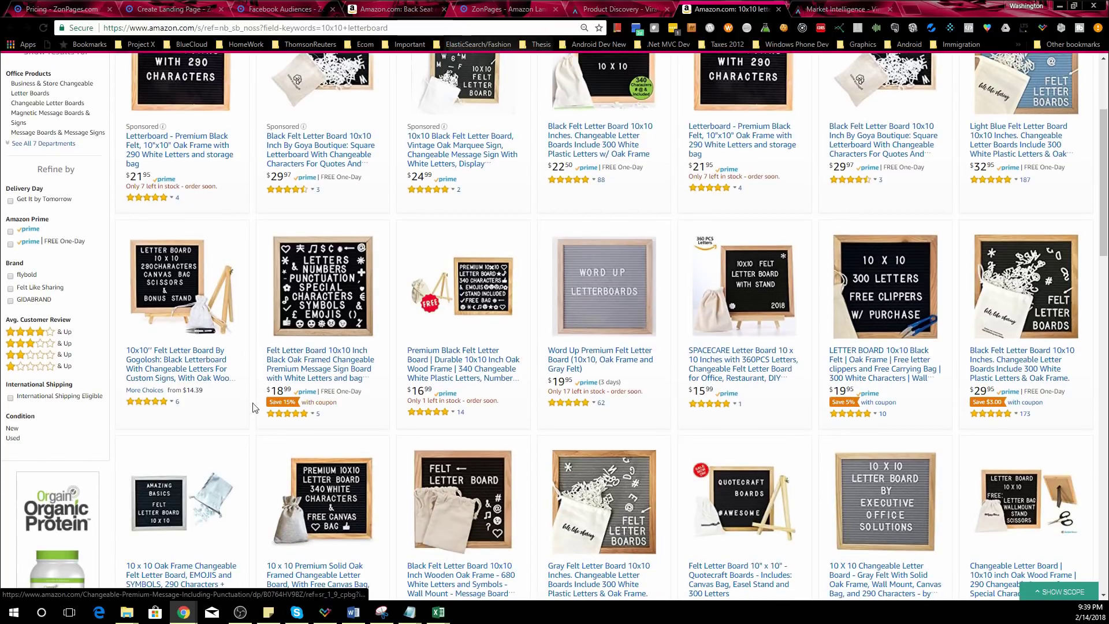
pyautogui.scroll(3, 359, 321)
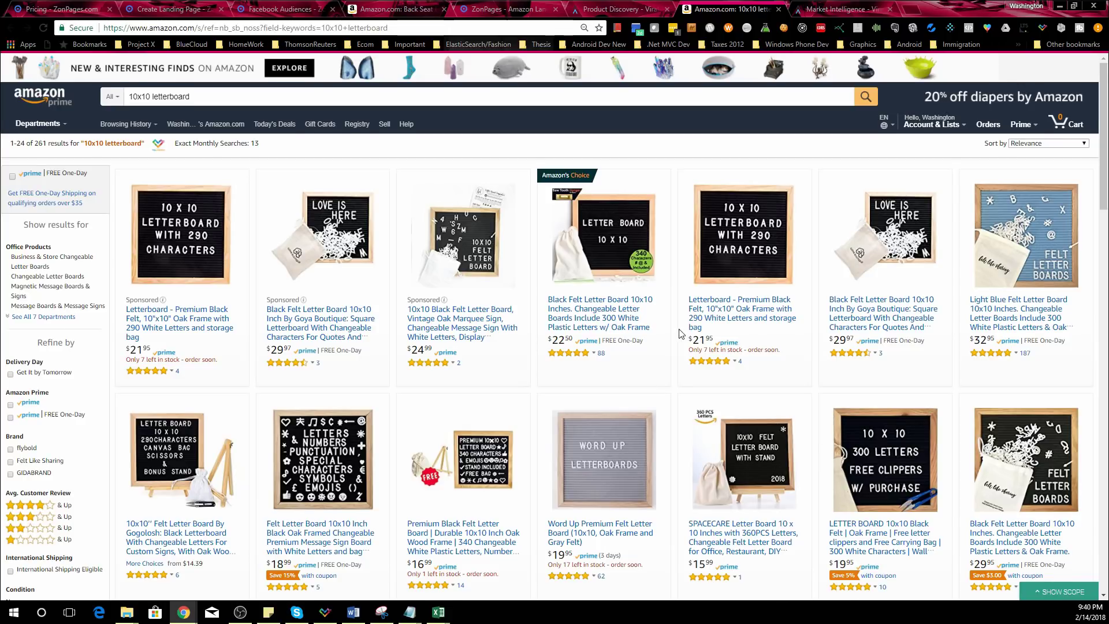
pyautogui.scroll(-2, 680, 334)
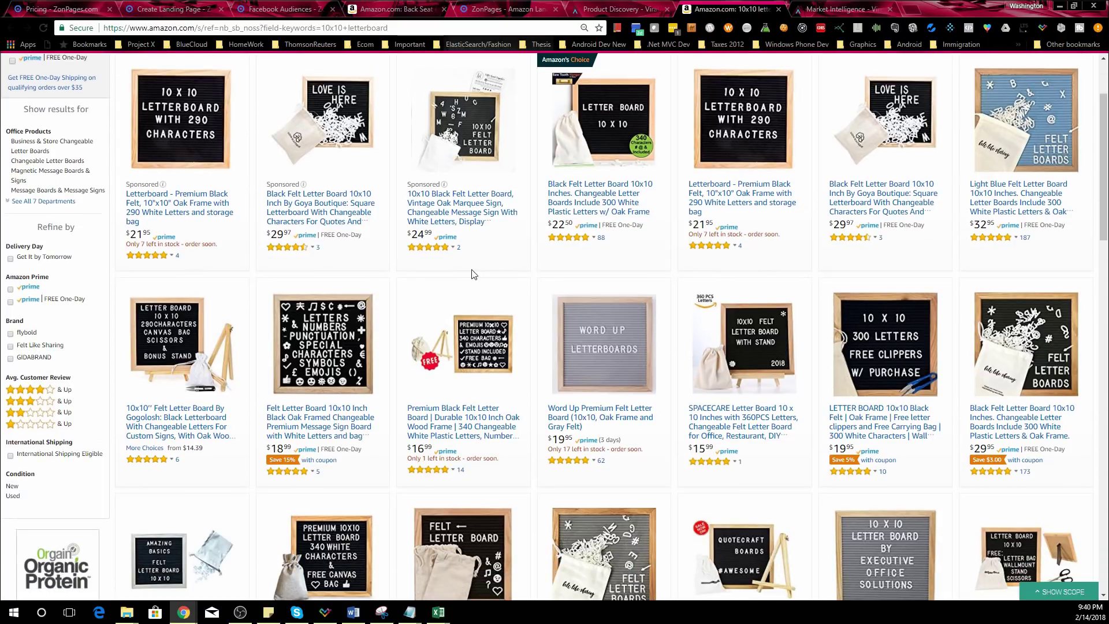
pyautogui.scroll(2, 537, 288)
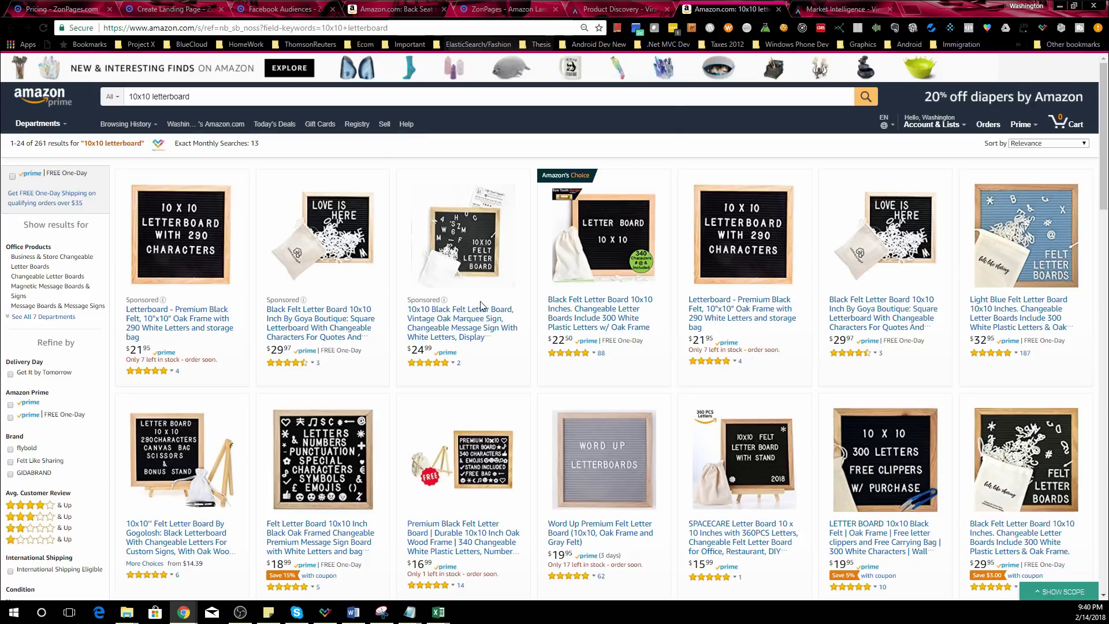
pyautogui.scroll(-2, 494, 320)
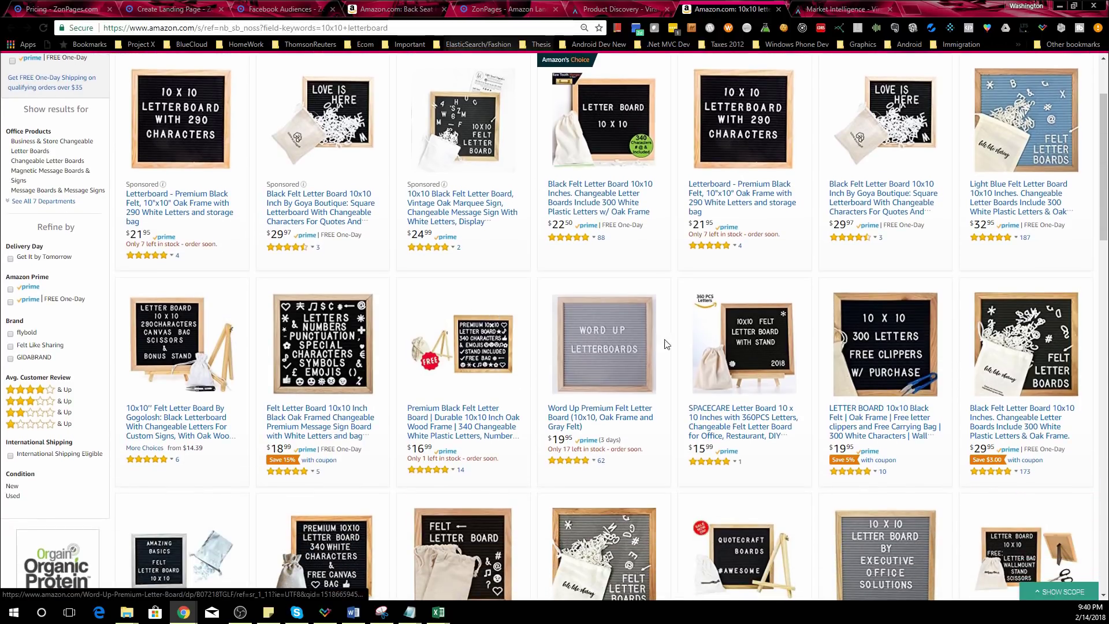
pyautogui.scroll(-3, 854, 284)
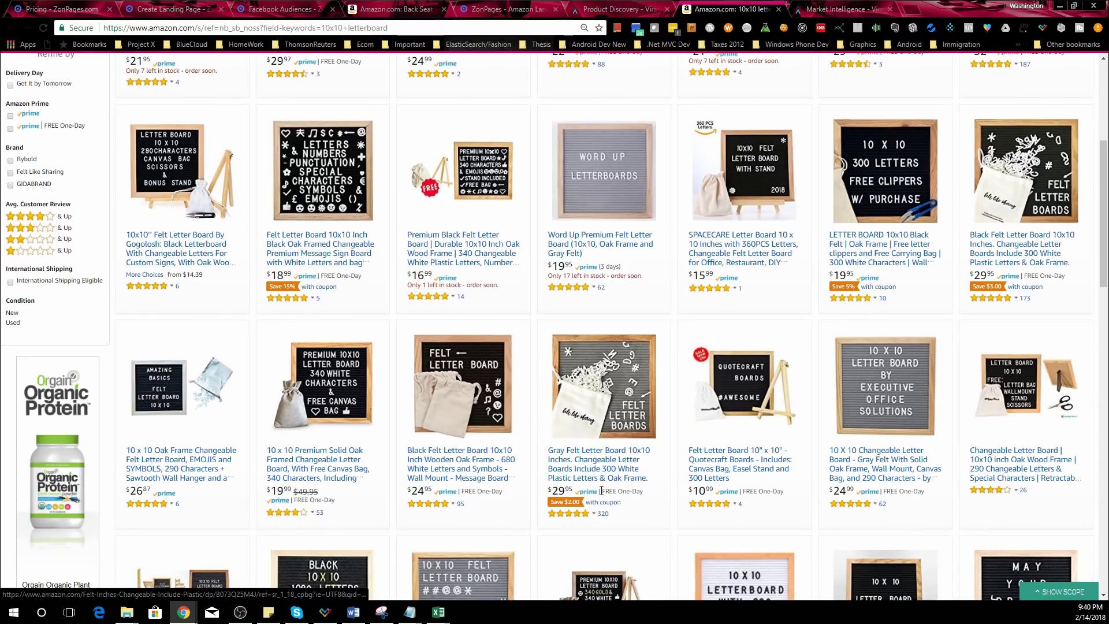
pyautogui.scroll(-2, 601, 491)
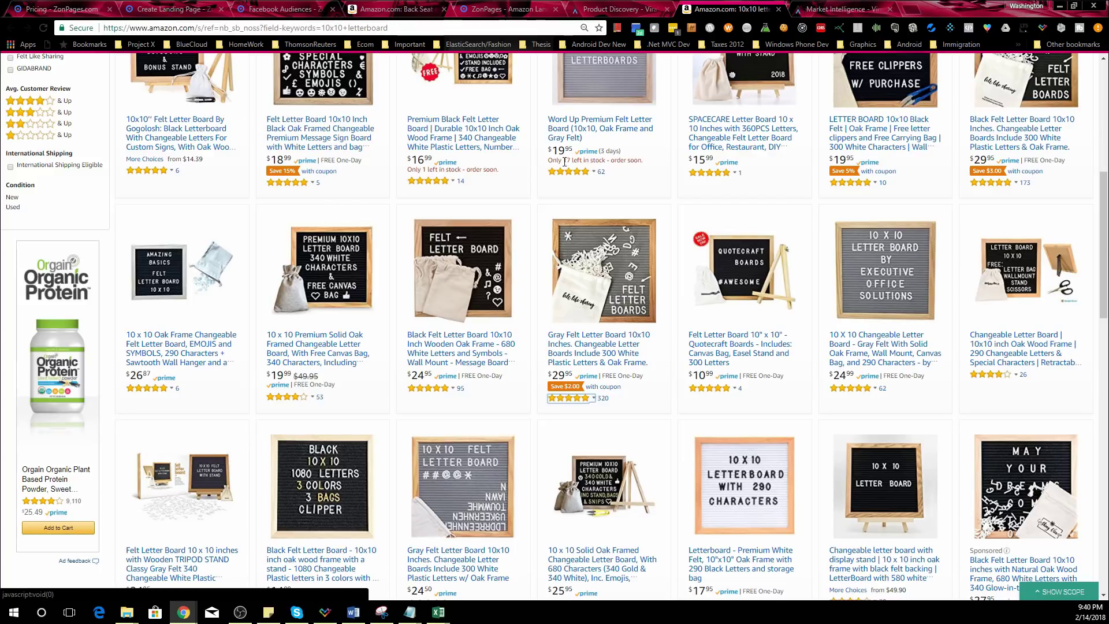
# Step: Check a listing's star rating, then return to the 10x10 letterboard Market Intelligence top sellers
pyautogui.moveTo(699, 176)
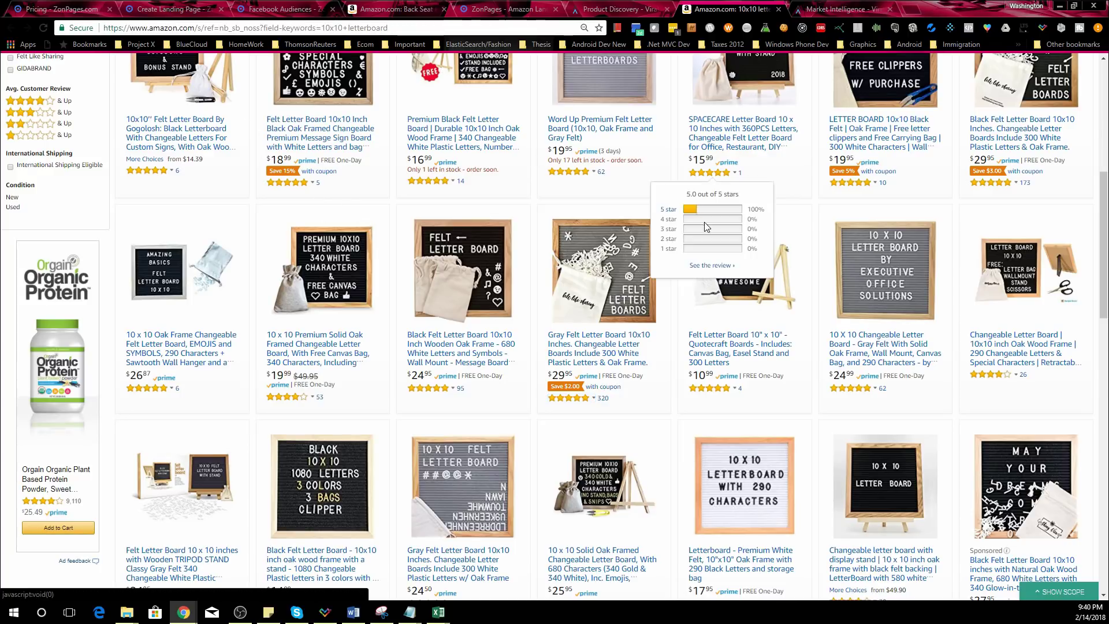
pyautogui.scroll(6, 762, 208)
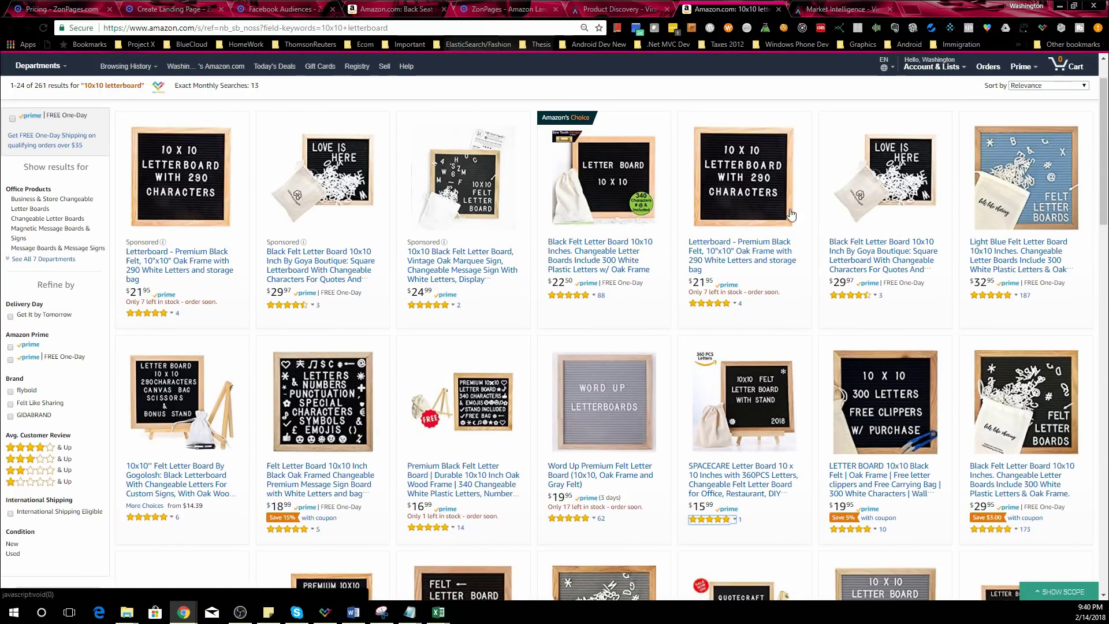
pyautogui.scroll(1, 670, 196)
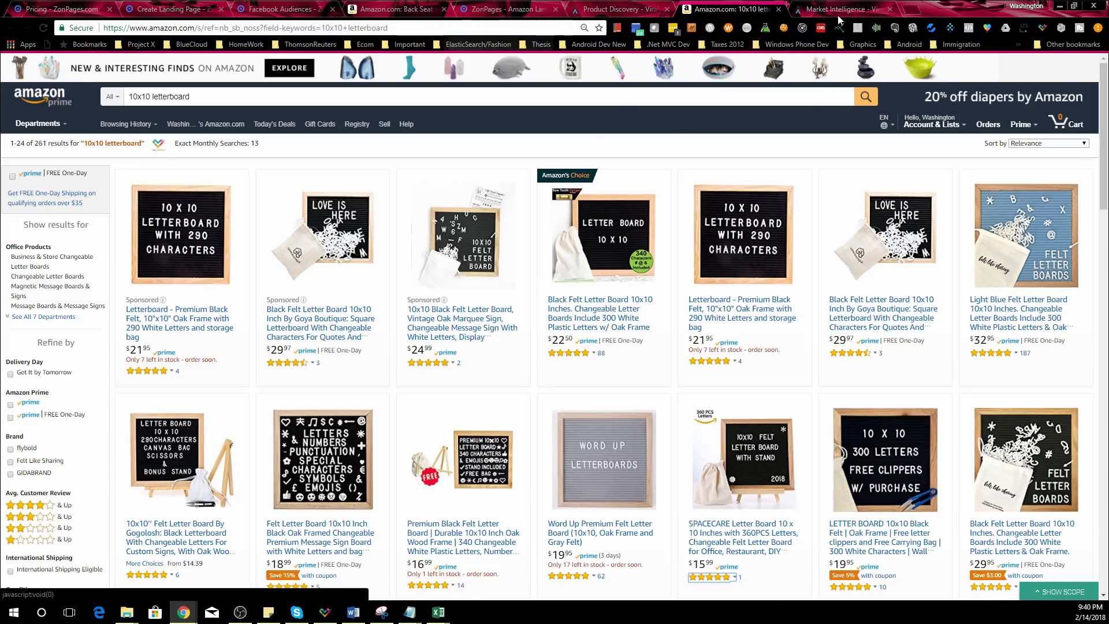
pyautogui.click(841, 9)
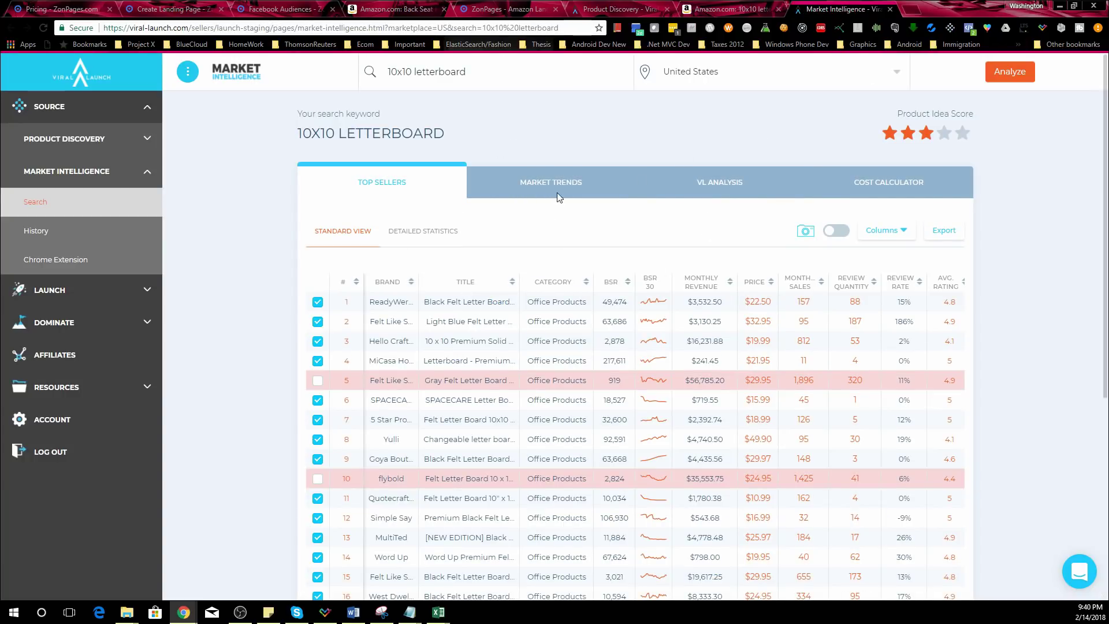
# Step: Show Detailed Statistics for 10x10 letterboard and mark top-10 average reviews 38.9 and revenue $3,774.85
pyautogui.click(442, 233)
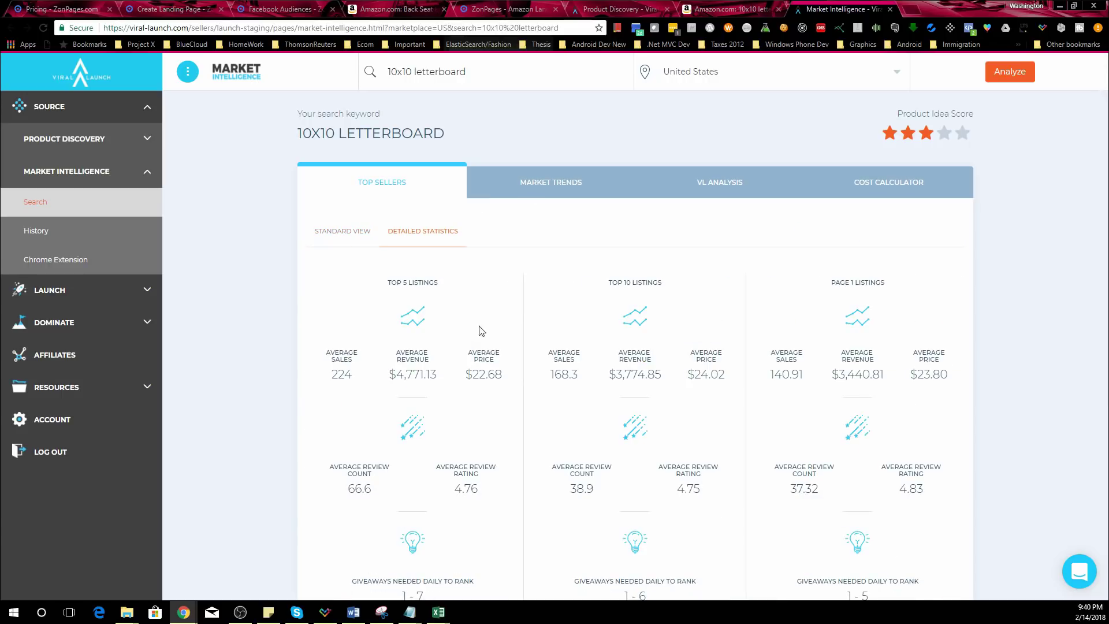
pyautogui.scroll(-1, 577, 323)
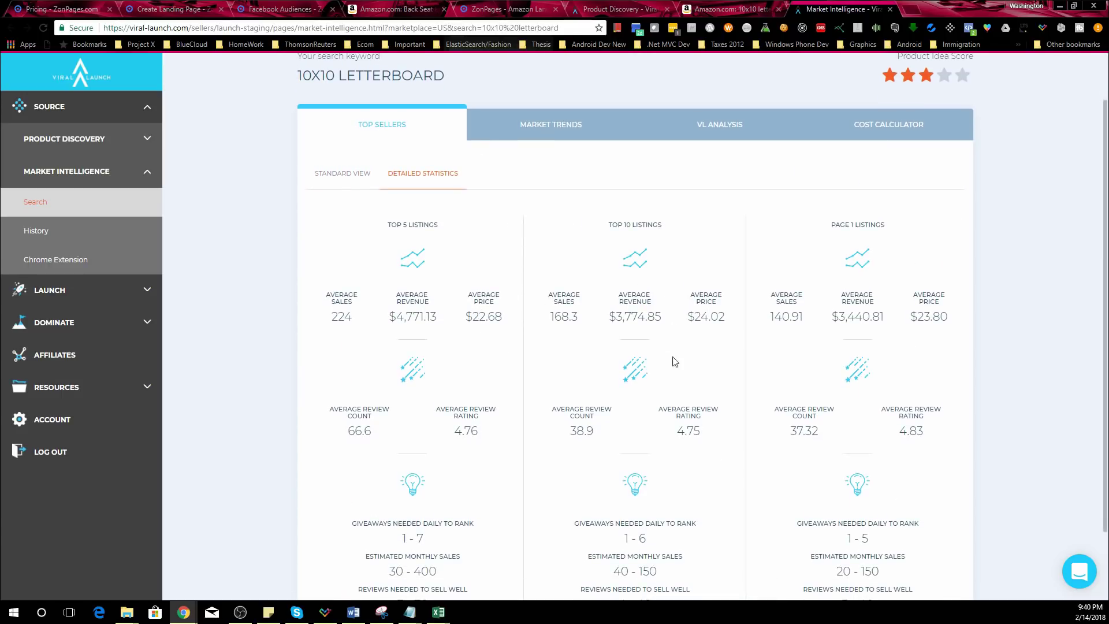
pyautogui.doubleClick(576, 427)
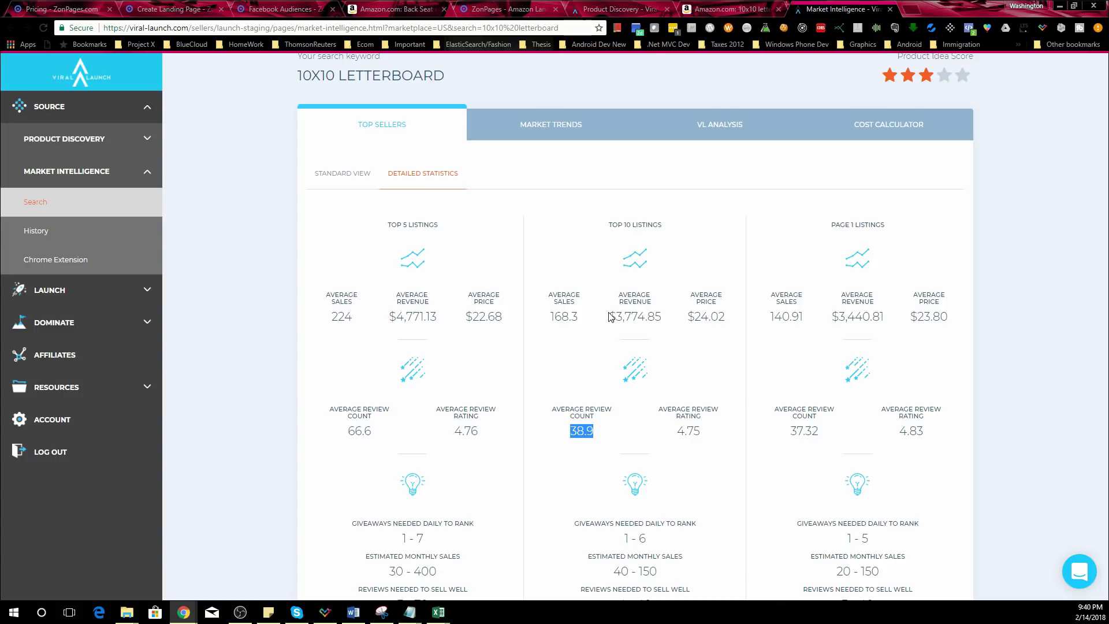
pyautogui.moveTo(611, 314); pyautogui.dragTo(660, 310)
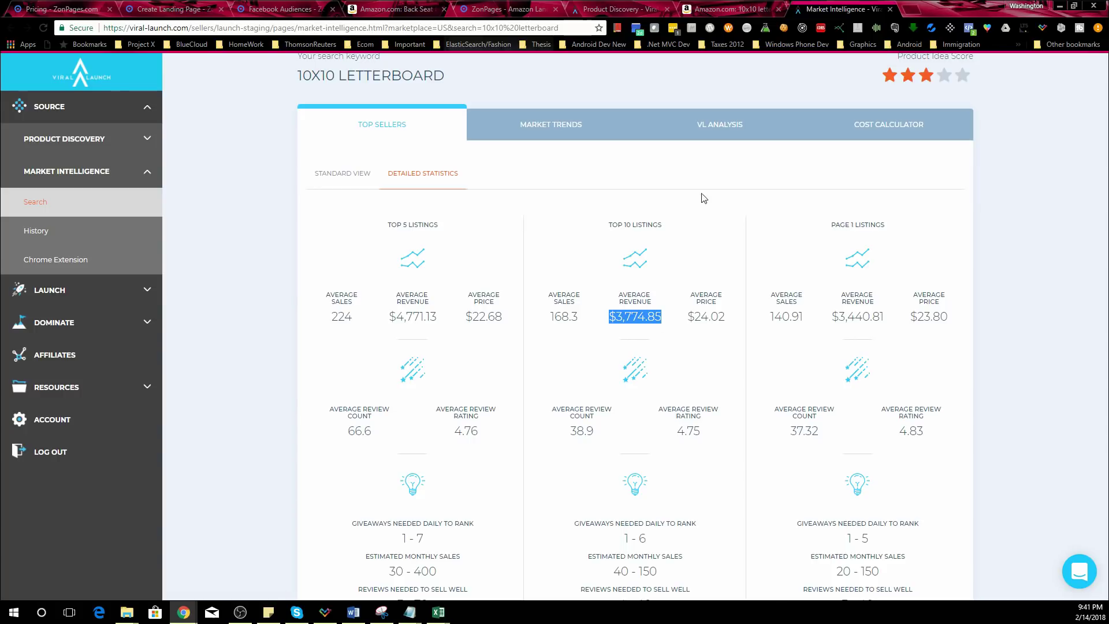
pyautogui.click(724, 9)
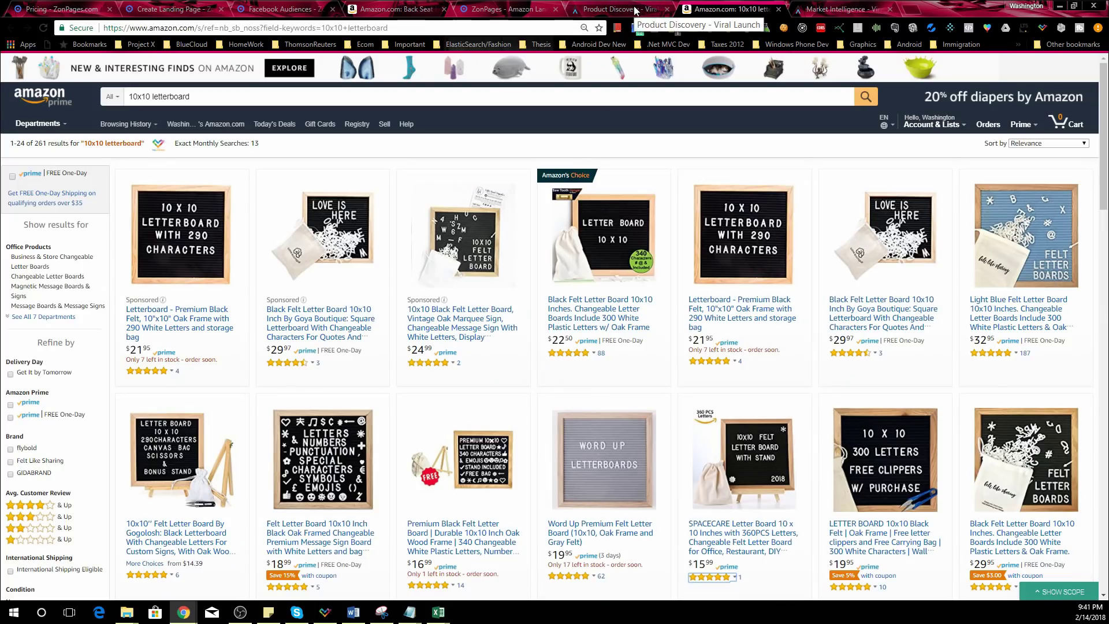
# Step: Return to the Product Discovery keyword results and mark 1 Gallon Water Bottle's 62.61% margin
pyautogui.click(635, 9)
pyautogui.scroll(8, 532, 360)
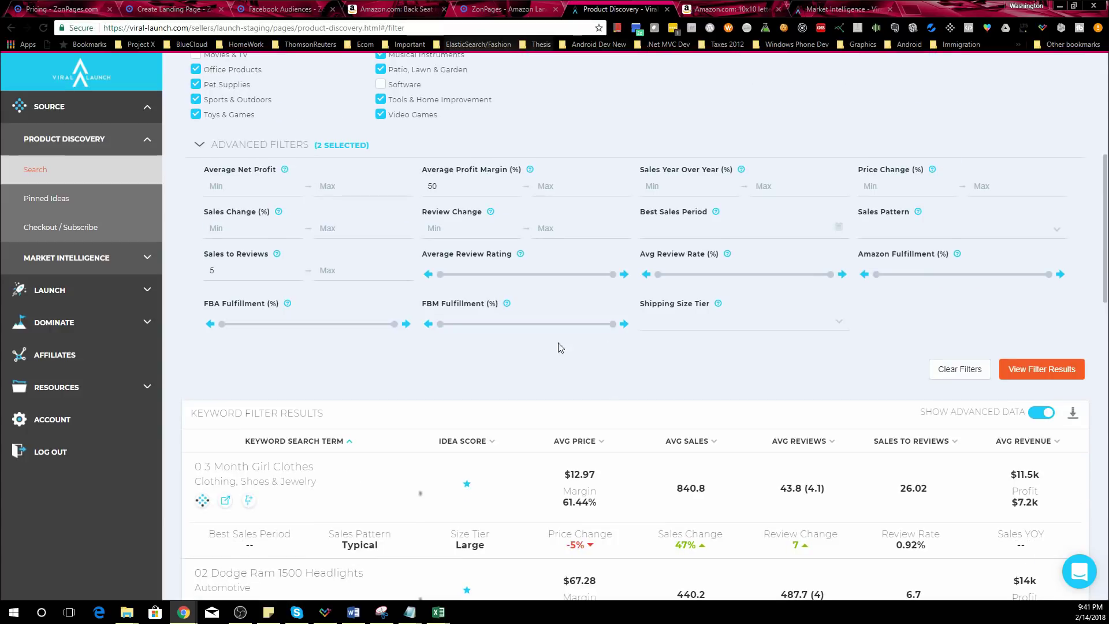
pyautogui.scroll(4, 527, 365)
pyautogui.scroll(-12, 462, 347)
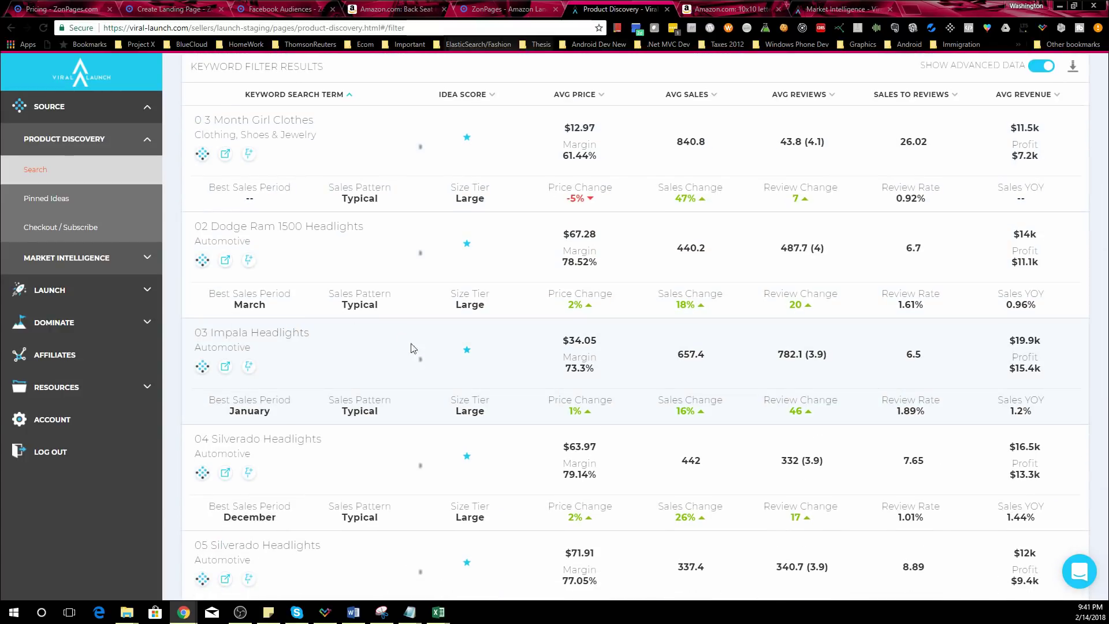
pyautogui.scroll(-2, 522, 367)
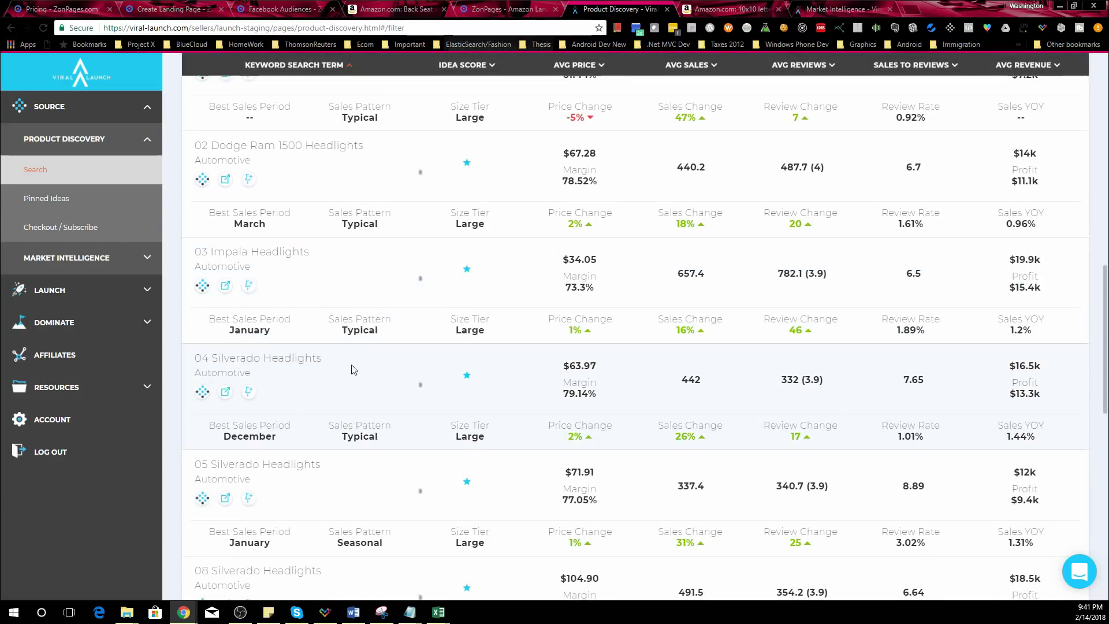
pyautogui.scroll(-6, 278, 393)
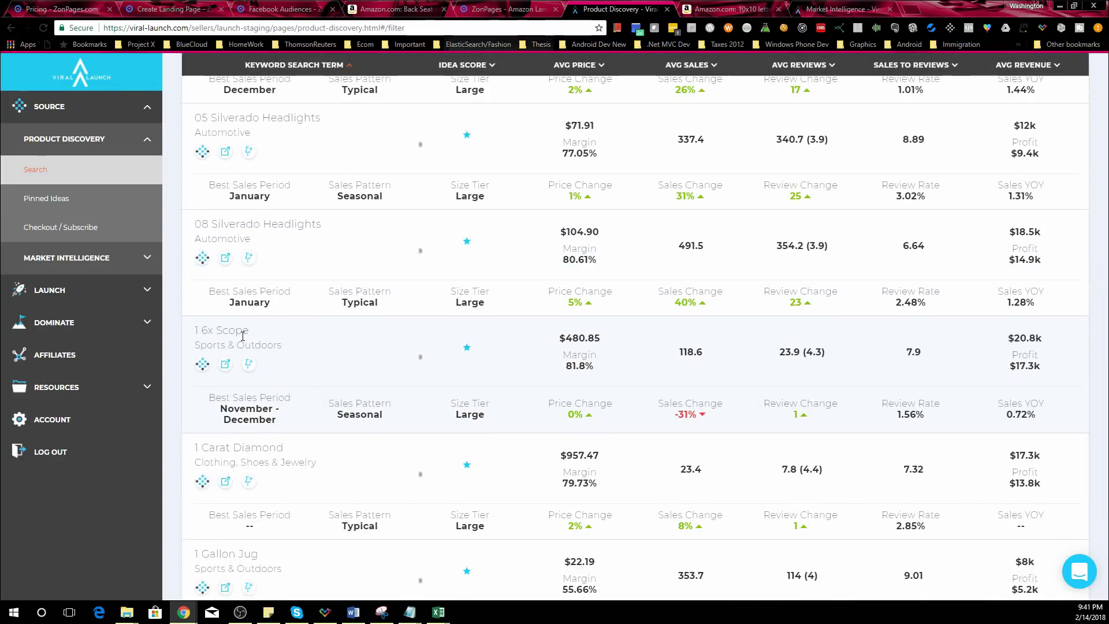
pyautogui.scroll(-1, 242, 334)
pyautogui.scroll(-4, 250, 329)
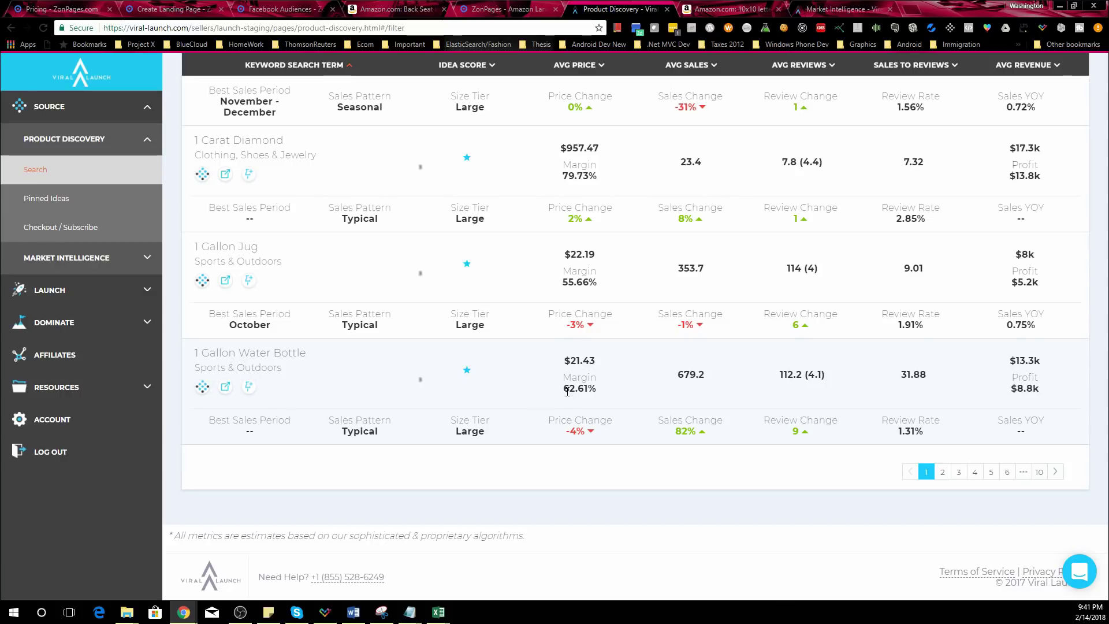
pyautogui.moveTo(565, 390); pyautogui.dragTo(605, 390)
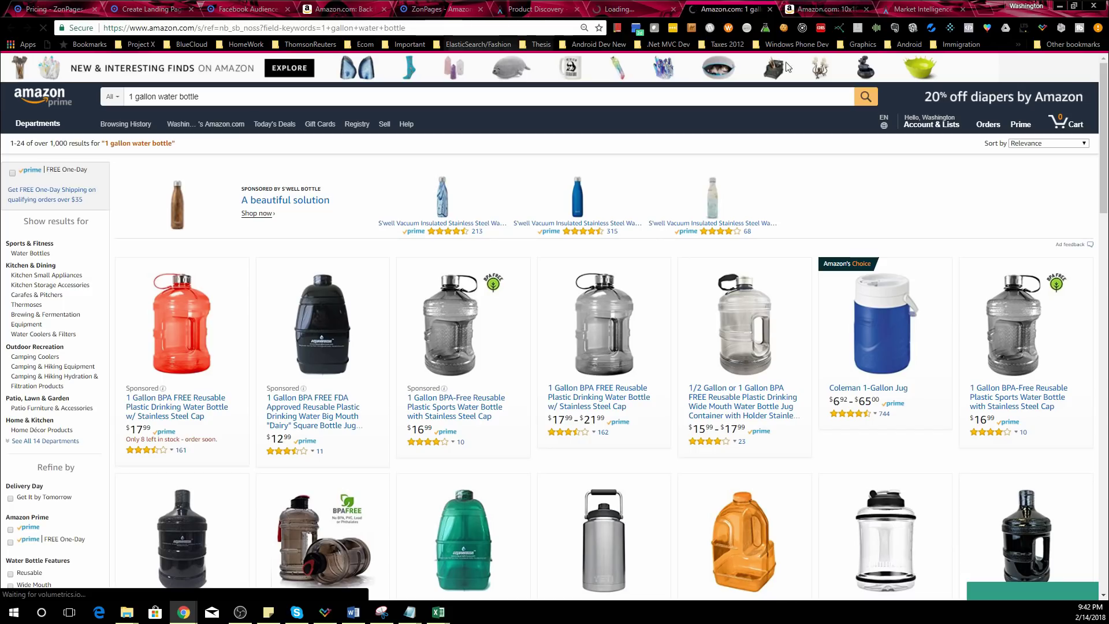
# Step: Open market analysis for 1 Gallon Water Bottle, pinning the keyword, and view the Coleman 1-Gallon Jug listing
pyautogui.scroll(-3, 638, 292)
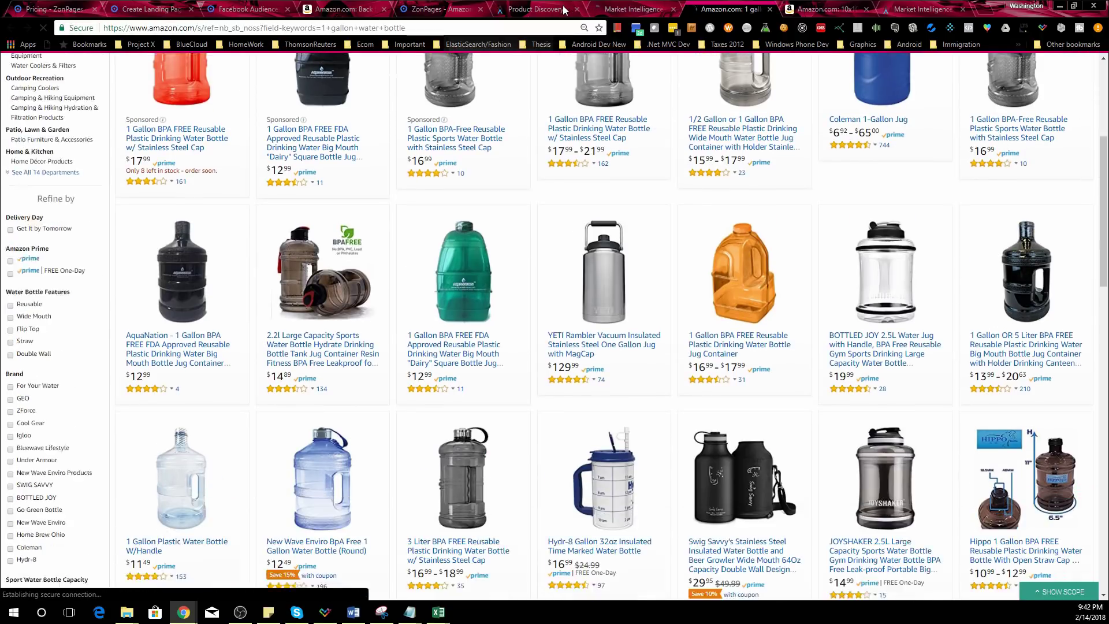
pyautogui.click(535, 9)
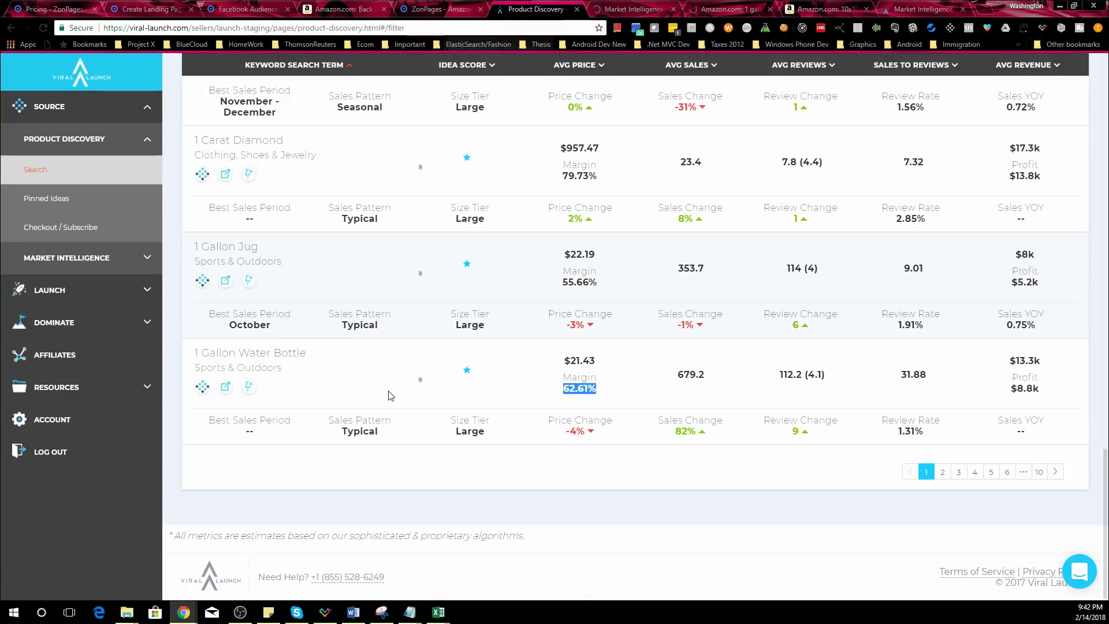
pyautogui.click(249, 386)
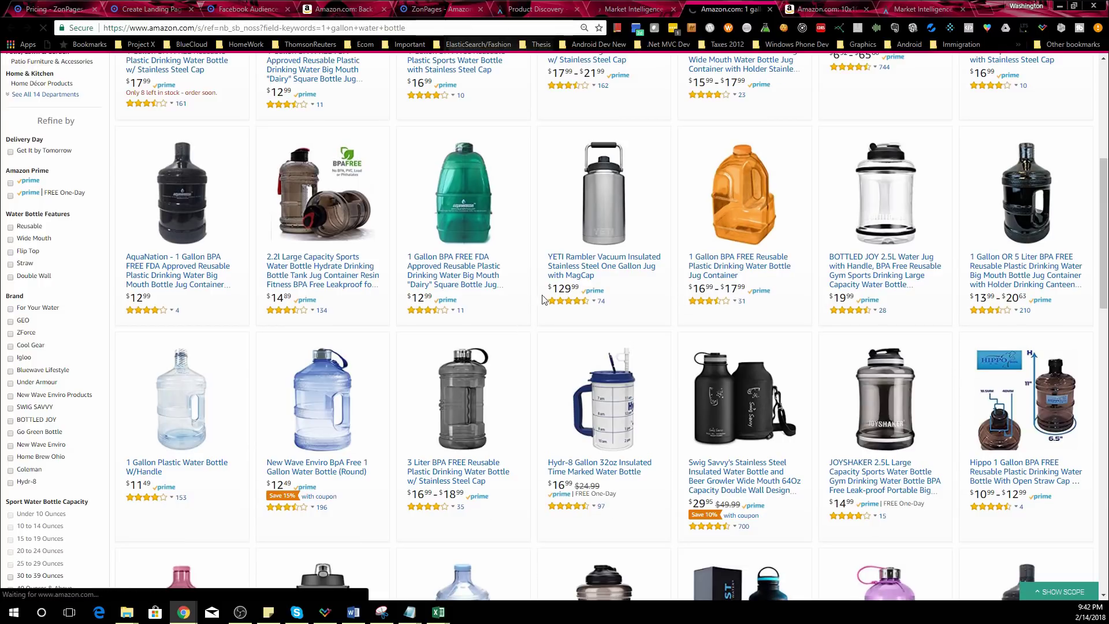
pyautogui.scroll(6, 522, 323)
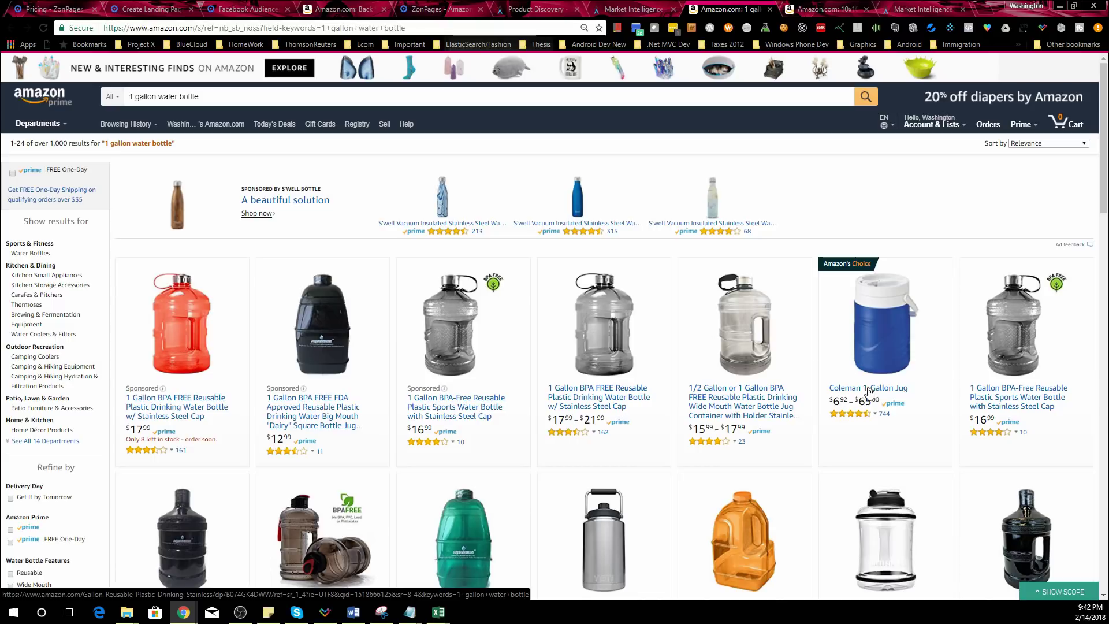
pyautogui.scroll(-2, 857, 199)
pyautogui.click(857, 198)
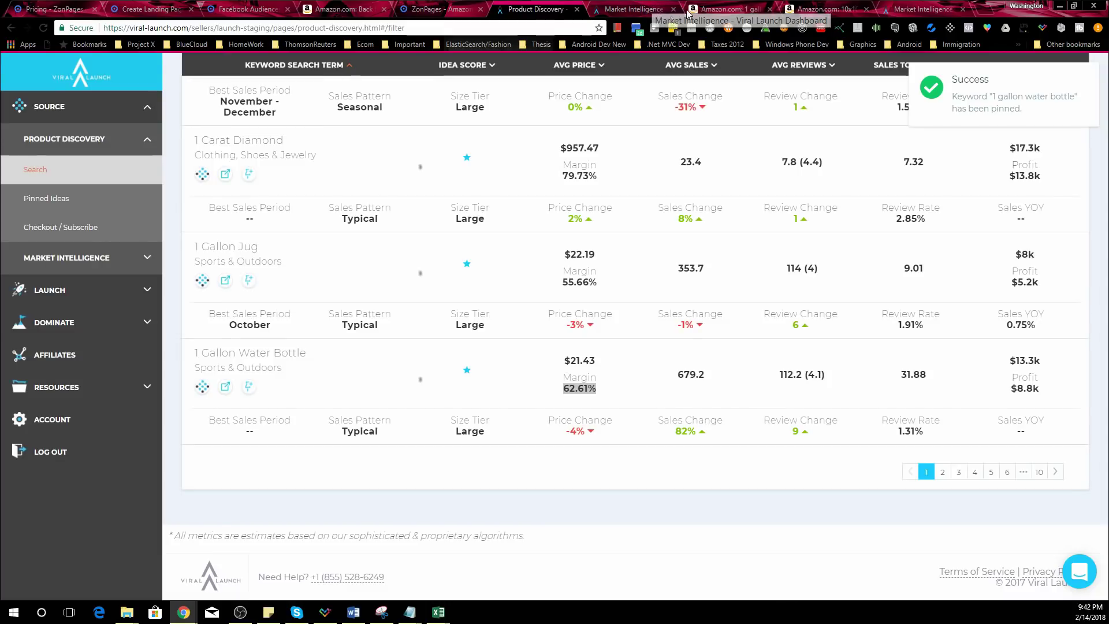
# Step: Switch between the pinned keyword list and 1 gallon water bottle's top sellers, ending on Market Intelligence
pyautogui.click(633, 10)
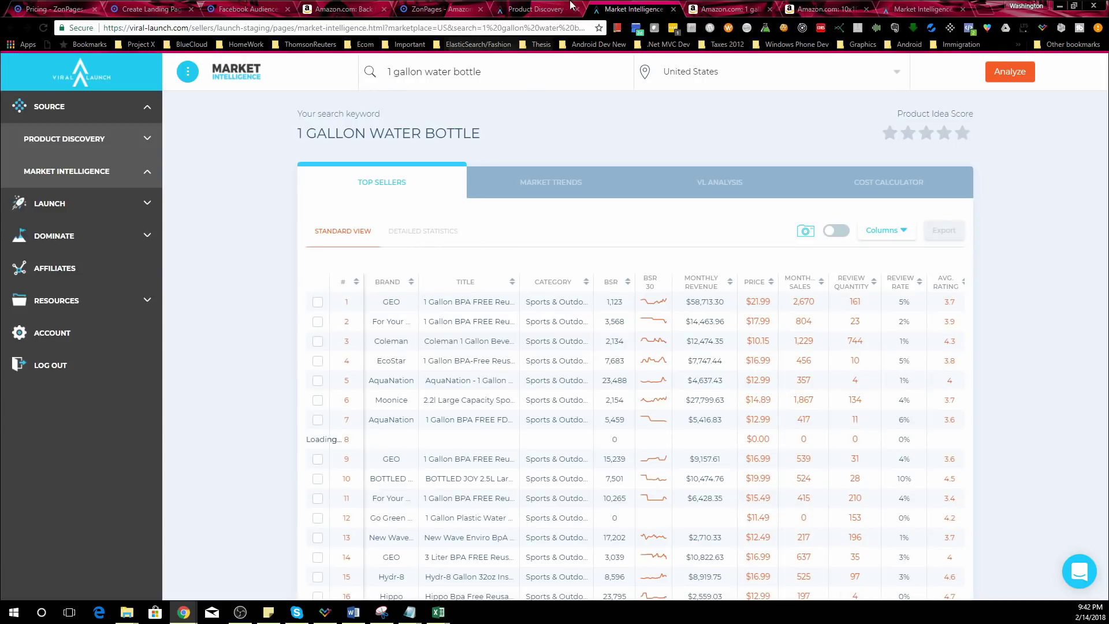
pyautogui.click(511, 25)
pyautogui.click(535, 9)
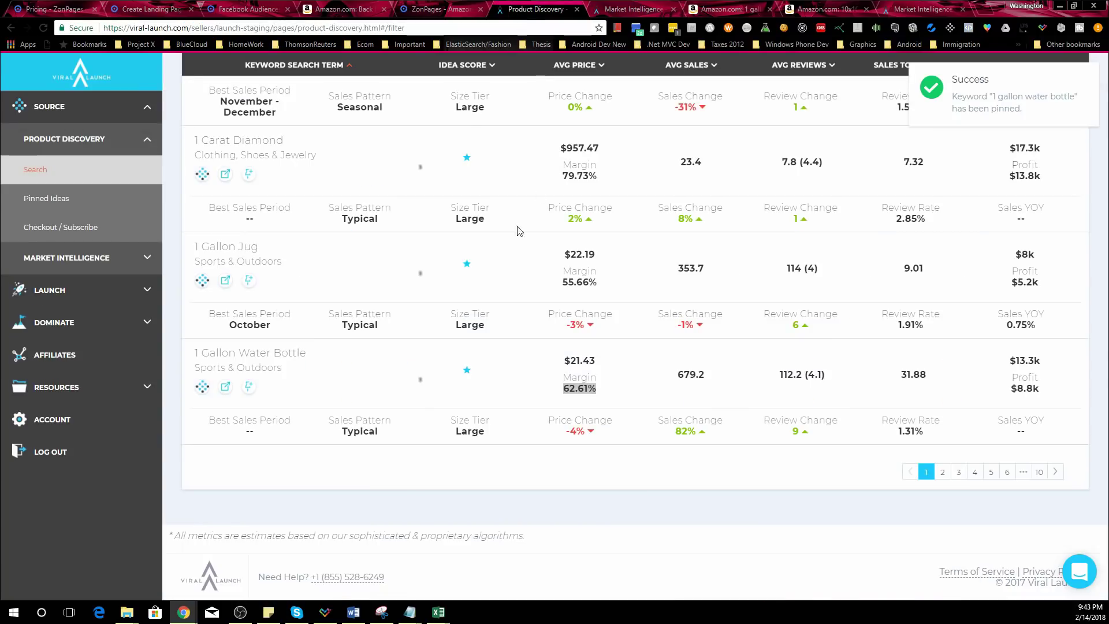
pyautogui.click(634, 9)
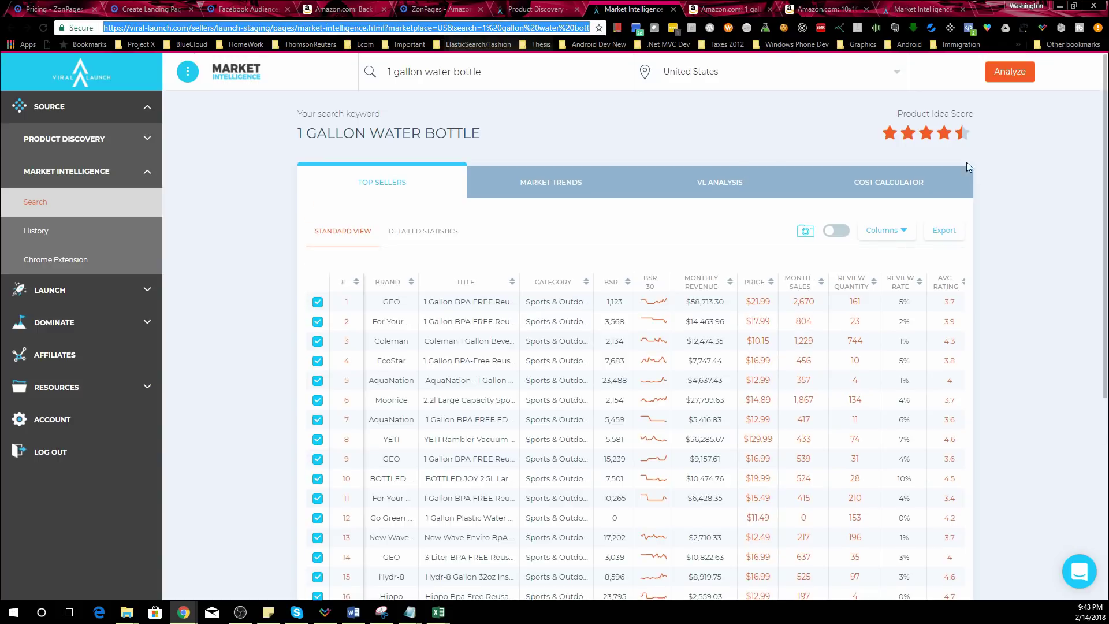
pyautogui.click(542, 10)
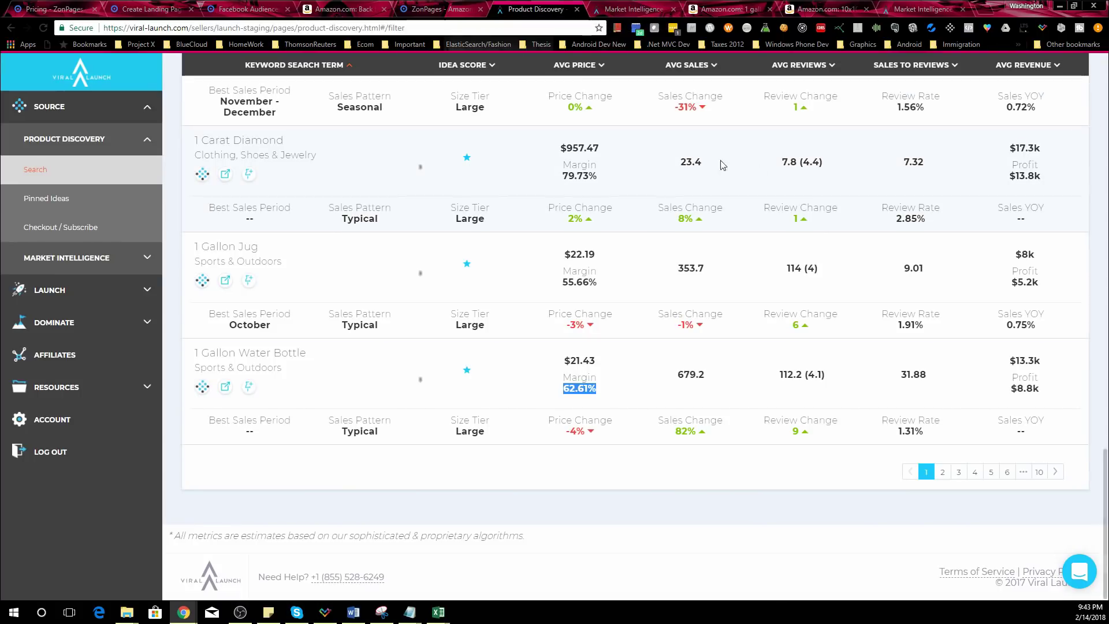
pyautogui.click(634, 10)
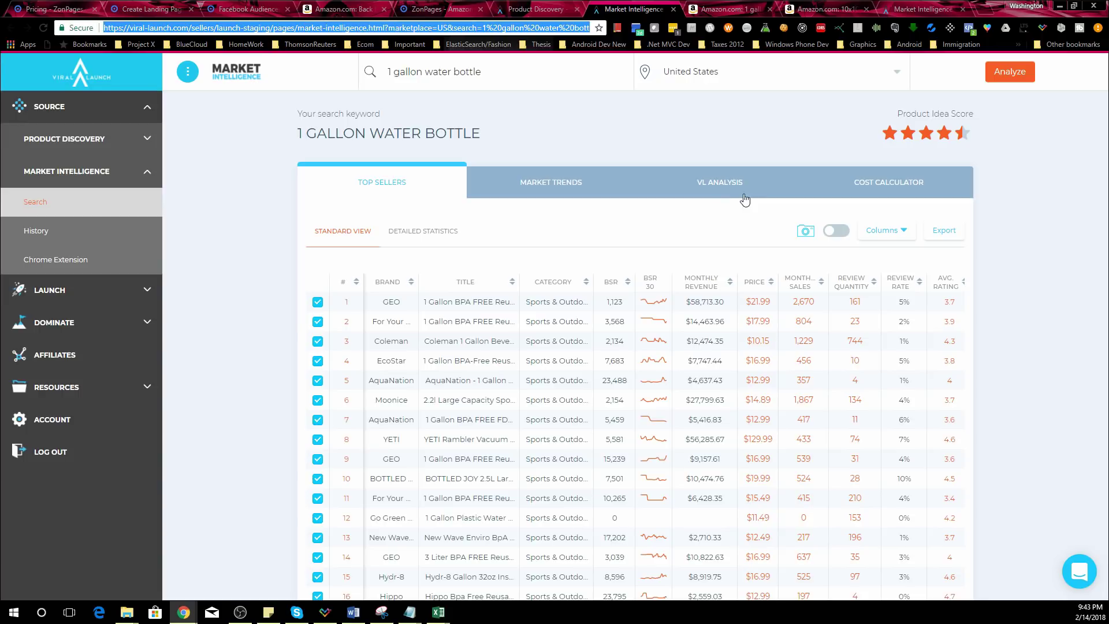
# Step: Open VL Analysis for 1 gallon water bottle and highlight '20 - 100' reviews needed and 'Typical' sales pattern
pyautogui.click(725, 186)
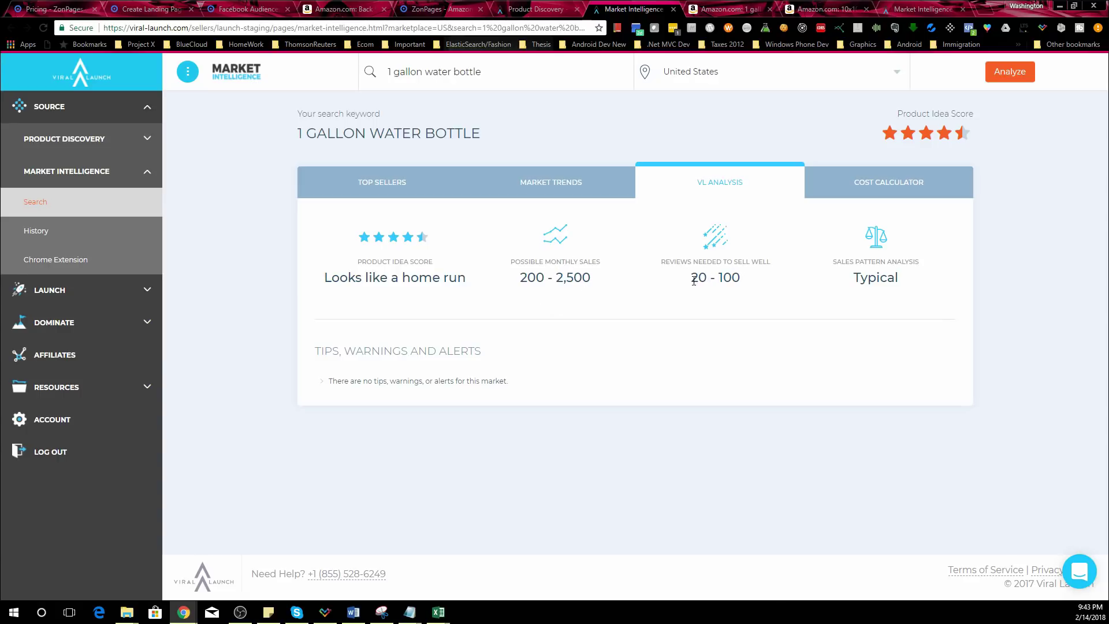
pyautogui.moveTo(694, 281); pyautogui.dragTo(741, 278)
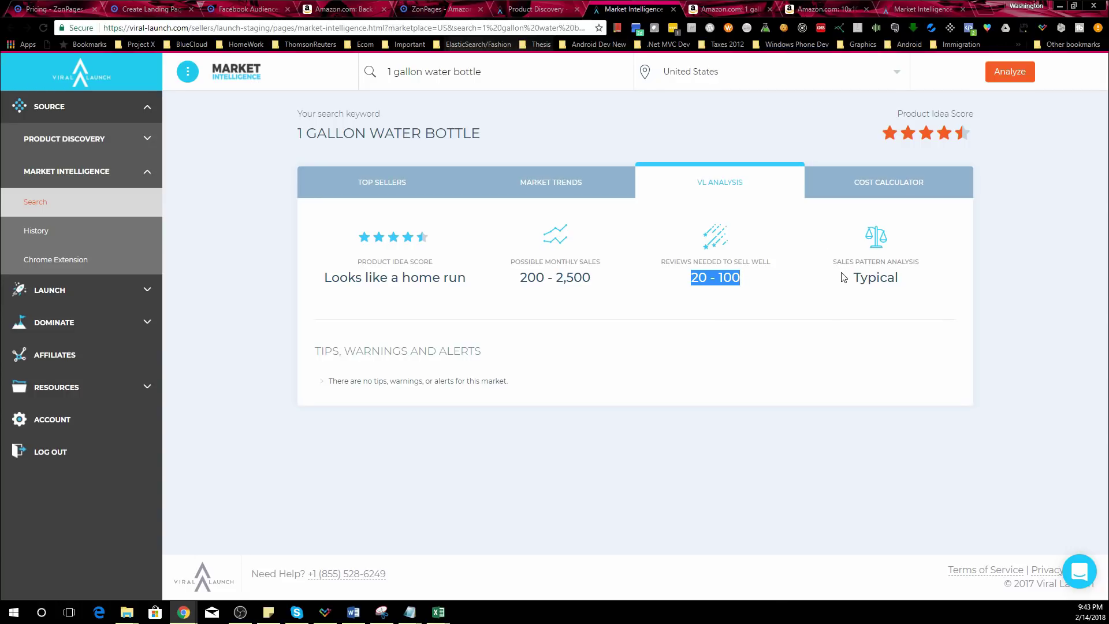
pyautogui.click(700, 282)
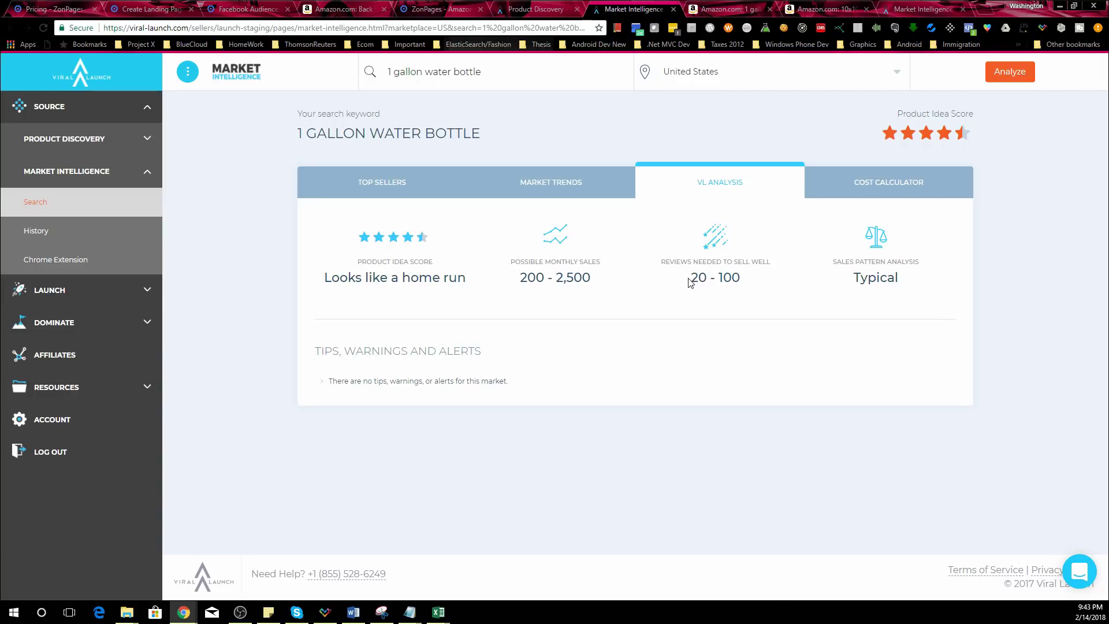
pyautogui.moveTo(689, 282); pyautogui.dragTo(745, 275)
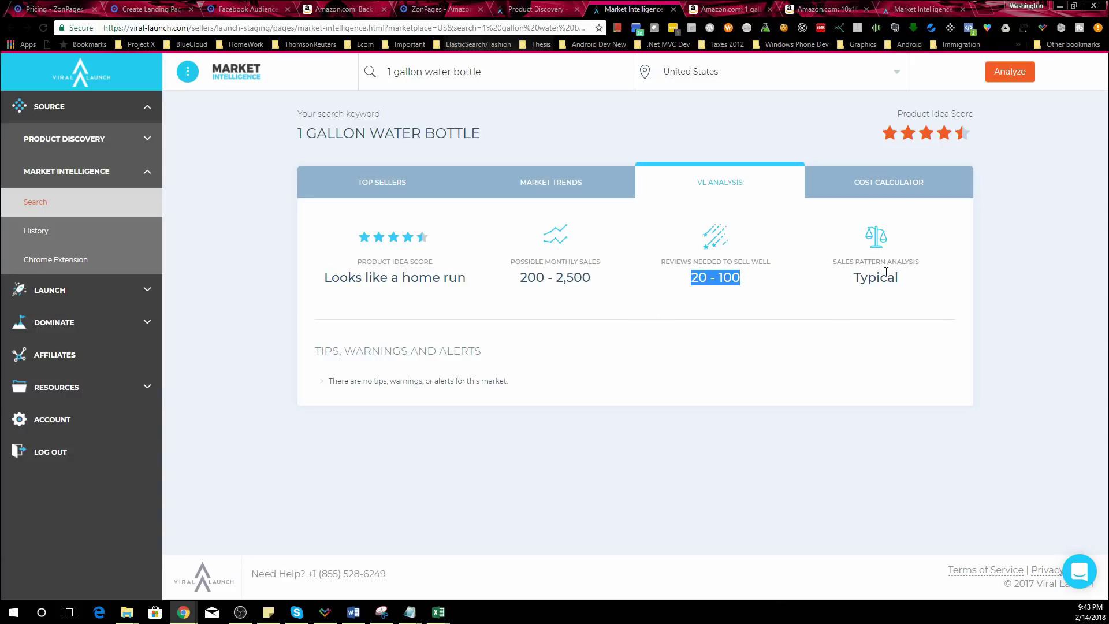
pyautogui.moveTo(853, 278); pyautogui.dragTo(903, 278)
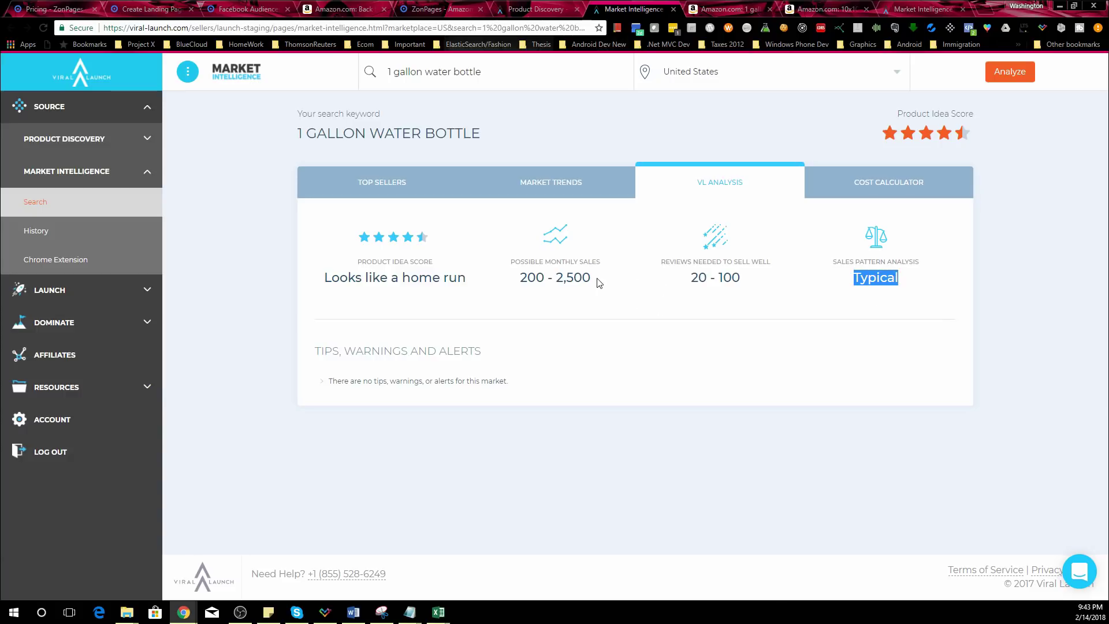
pyautogui.click(393, 186)
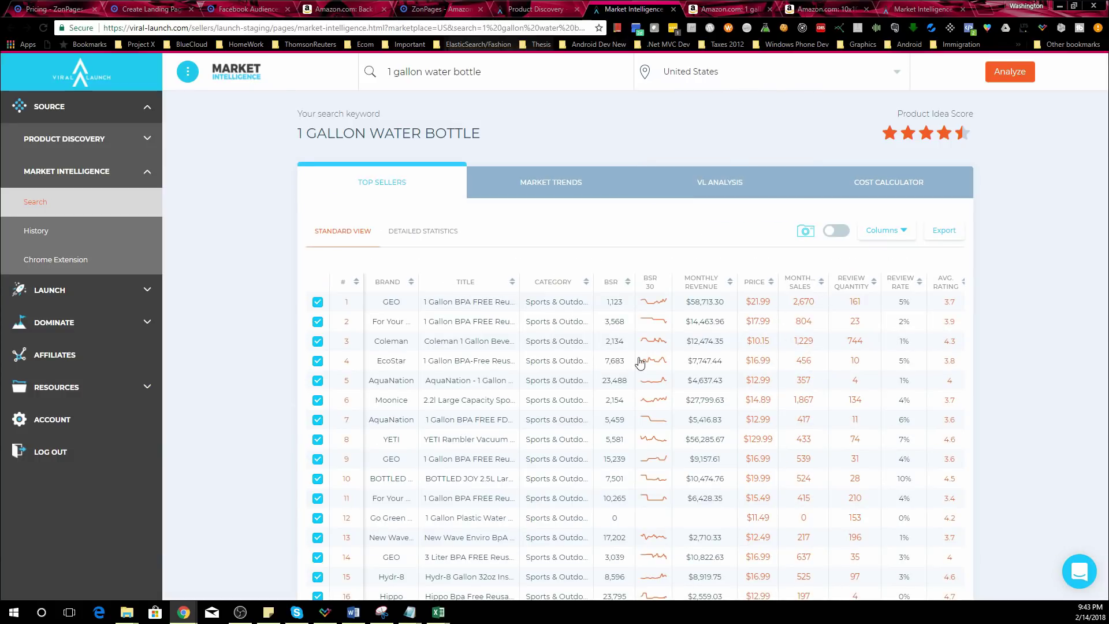
# Step: Scroll the top sellers table to the four pink-marked outlier rows, including Swig Savvy's
pyautogui.scroll(-5, 808, 334)
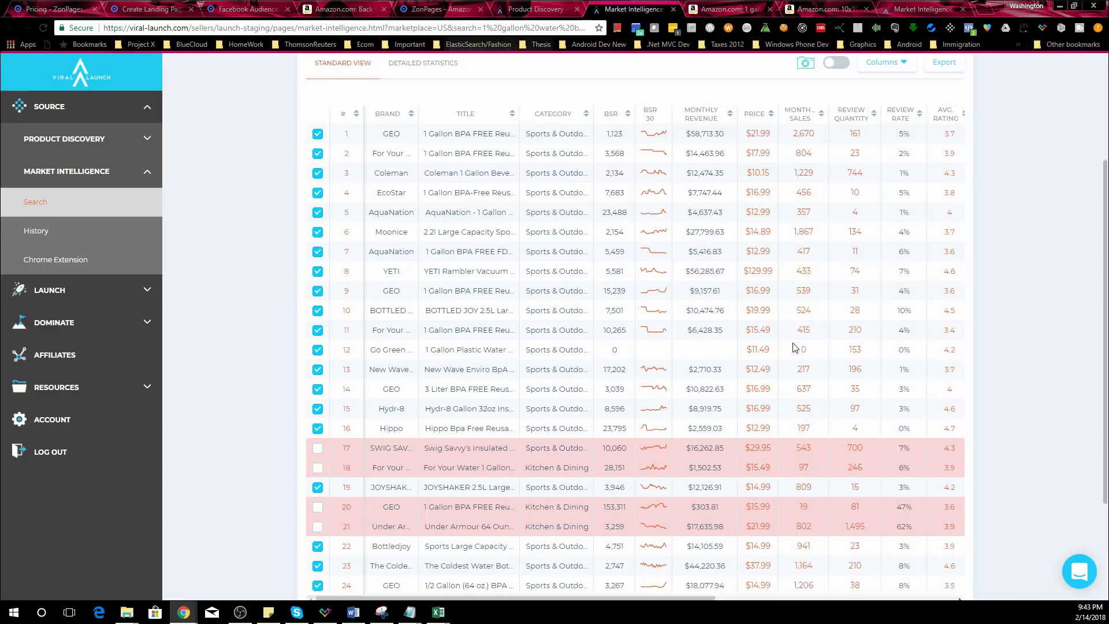
pyautogui.scroll(-1, 758, 344)
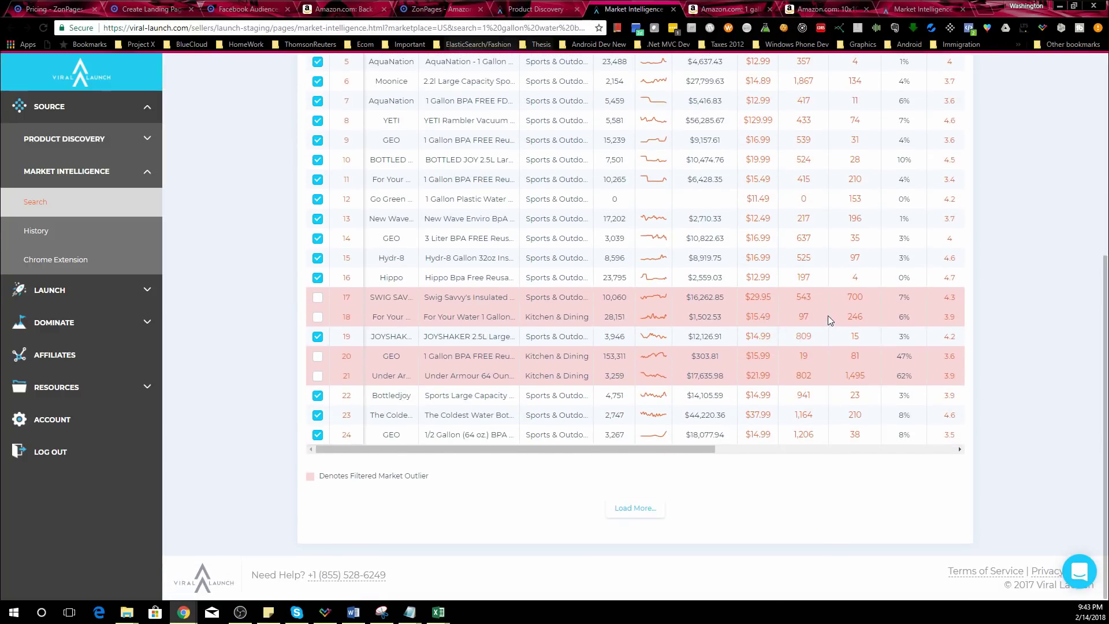
pyautogui.scroll(5, 827, 316)
# Step: Show the detailed statistics, with top-5 averages of $19,607.30 revenue, 188.4 reviews and 3.94 rating
pyautogui.scroll(1, 827, 321)
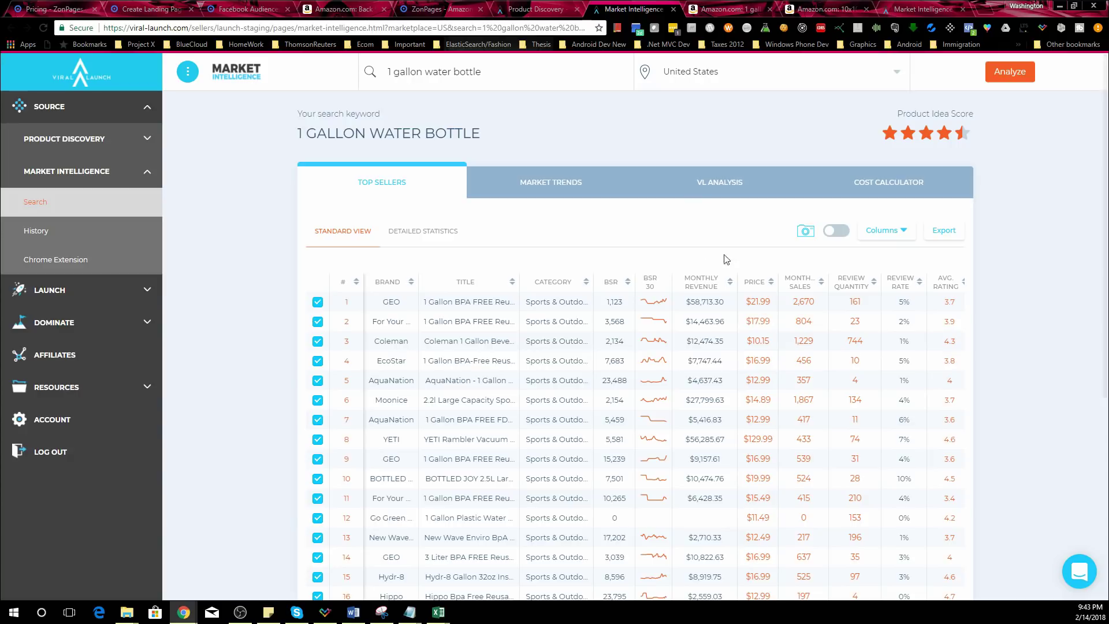
pyautogui.click(435, 231)
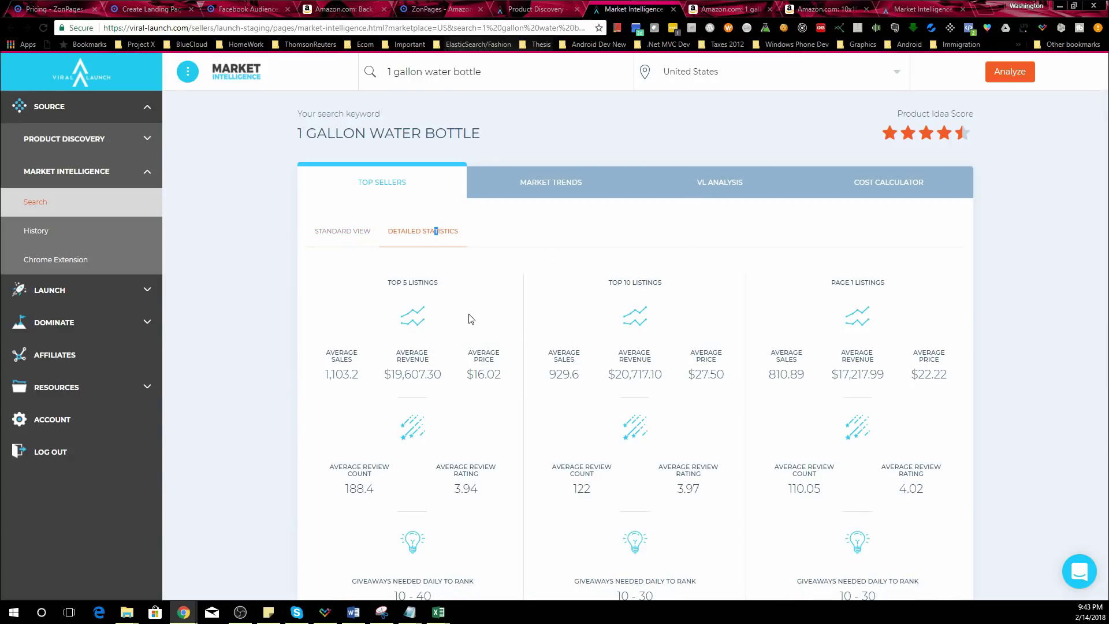
pyautogui.scroll(-2, 497, 312)
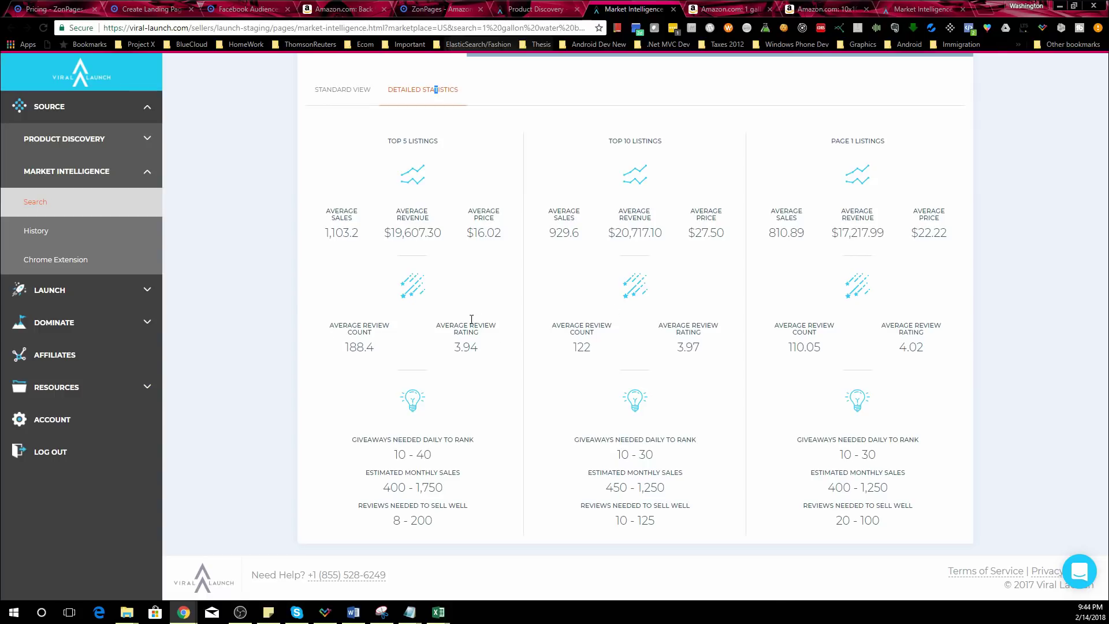
pyautogui.scroll(3, 487, 284)
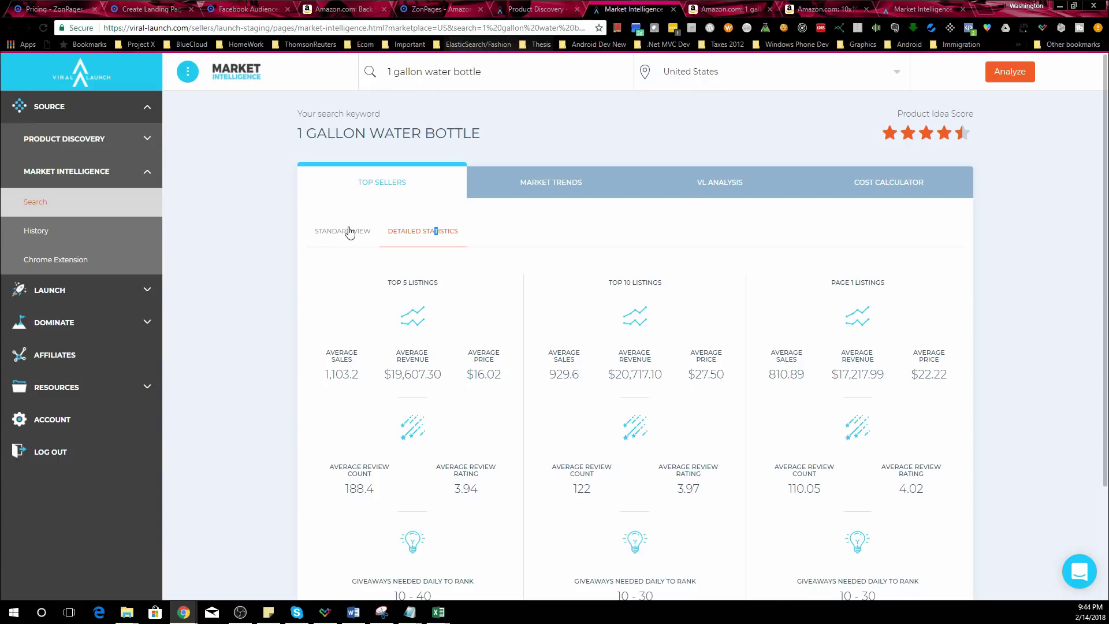
# Step: Return to the standard top sellers view and check listing 2's BSR 30 history chart
pyautogui.click(347, 232)
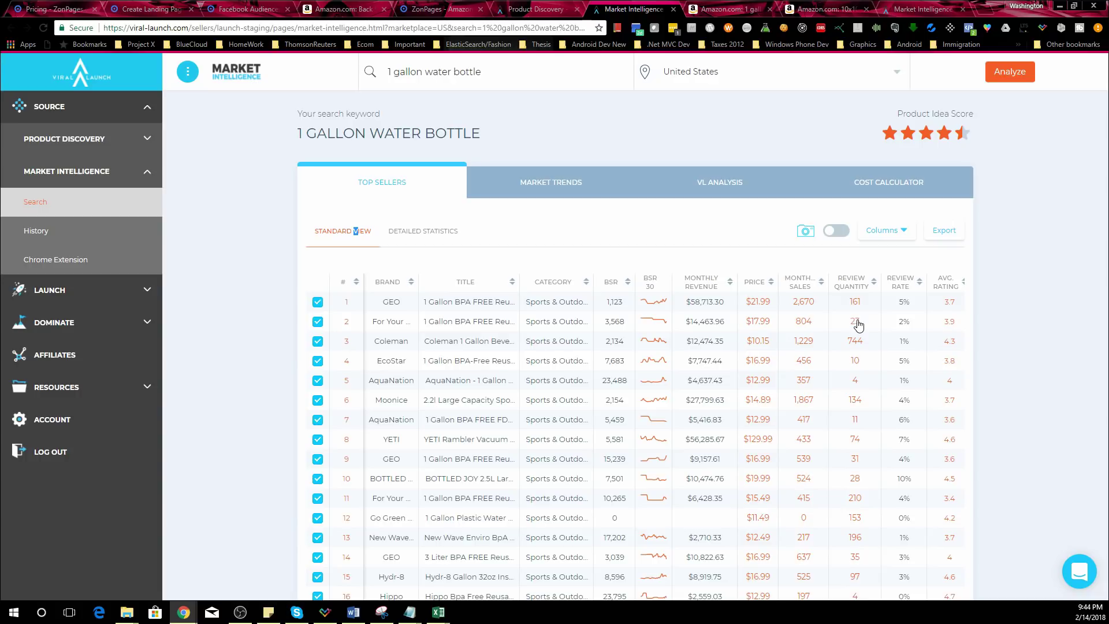
pyautogui.click(662, 321)
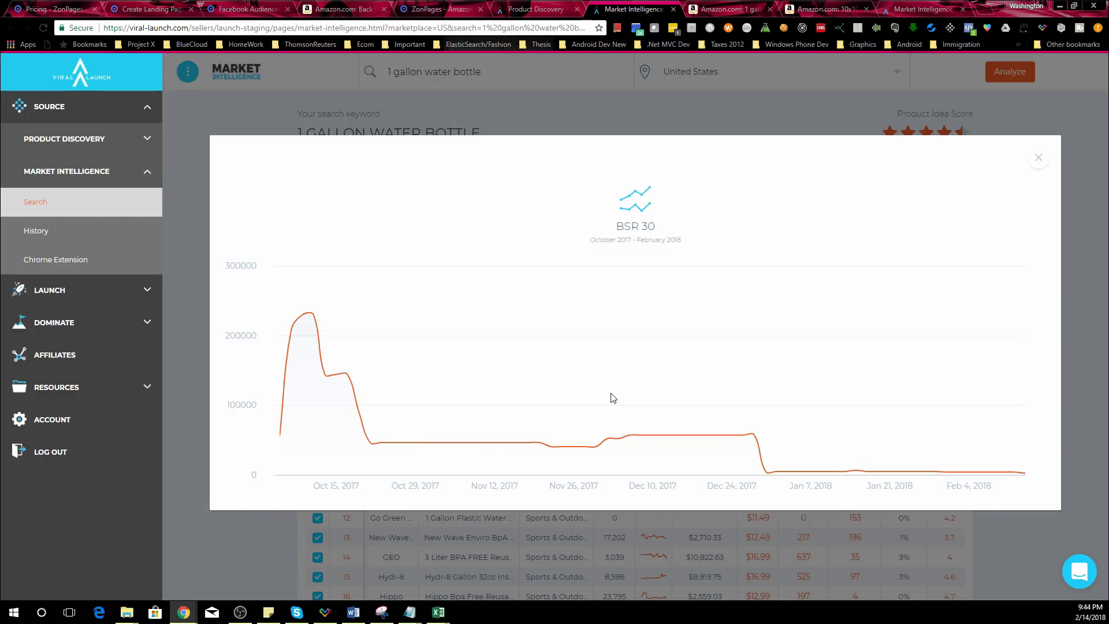
pyautogui.click(1038, 157)
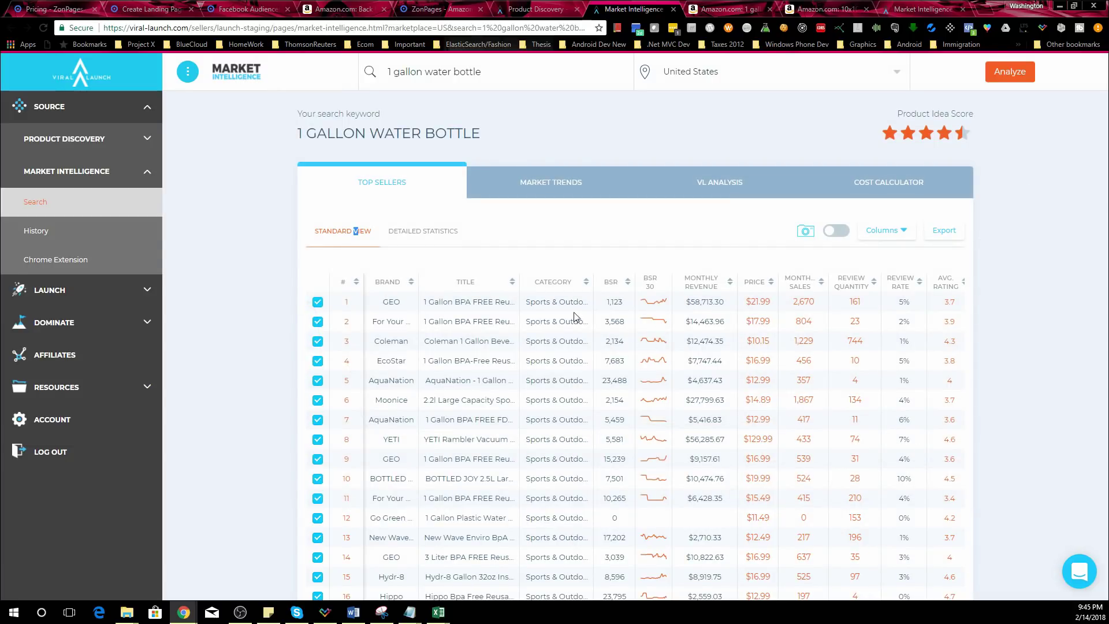
pyautogui.click(660, 323)
# Step: Read the BSR 30 chart's values along its timeline, then close the chart with Esc
pyautogui.moveTo(283, 441)
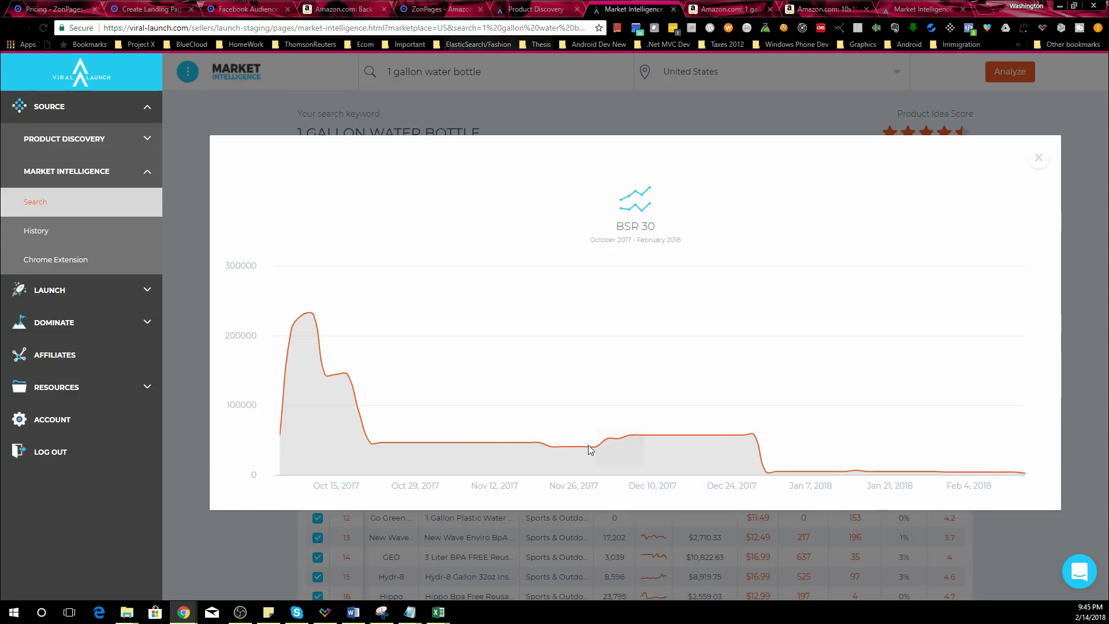
pyautogui.moveTo(576, 447)
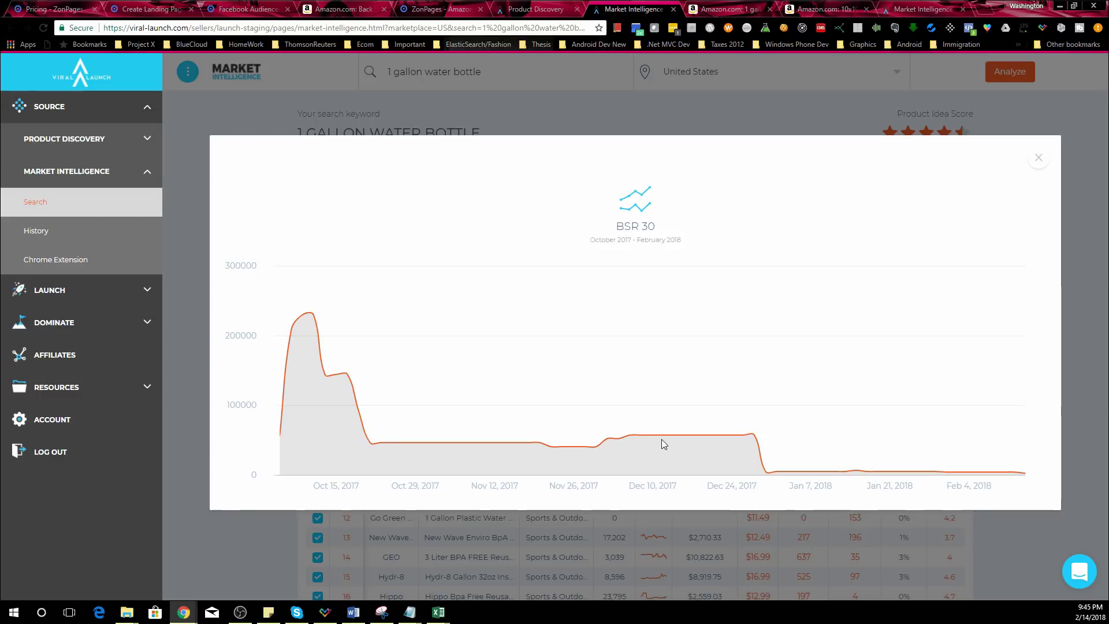
pyautogui.moveTo(680, 437)
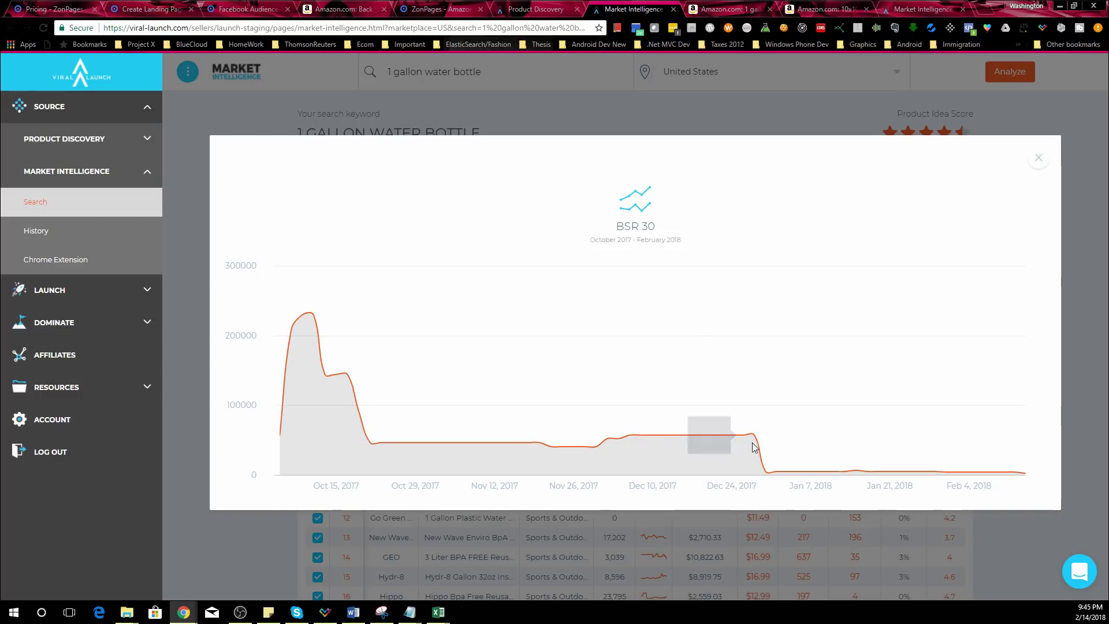
pyautogui.moveTo(766, 477)
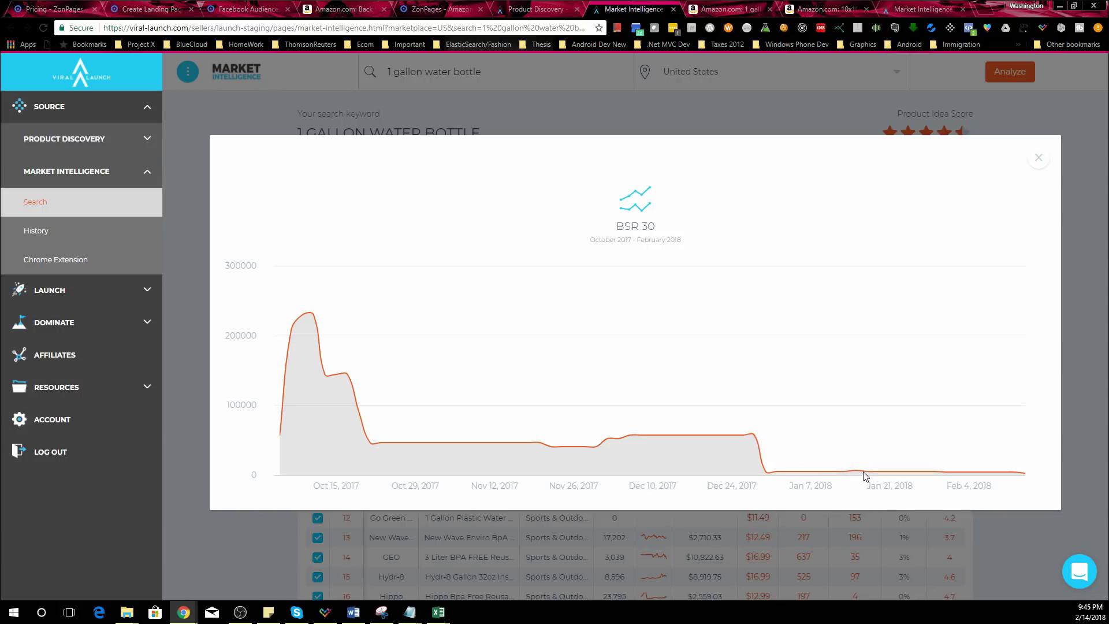
pyautogui.moveTo(868, 473)
pyautogui.press('Escape')
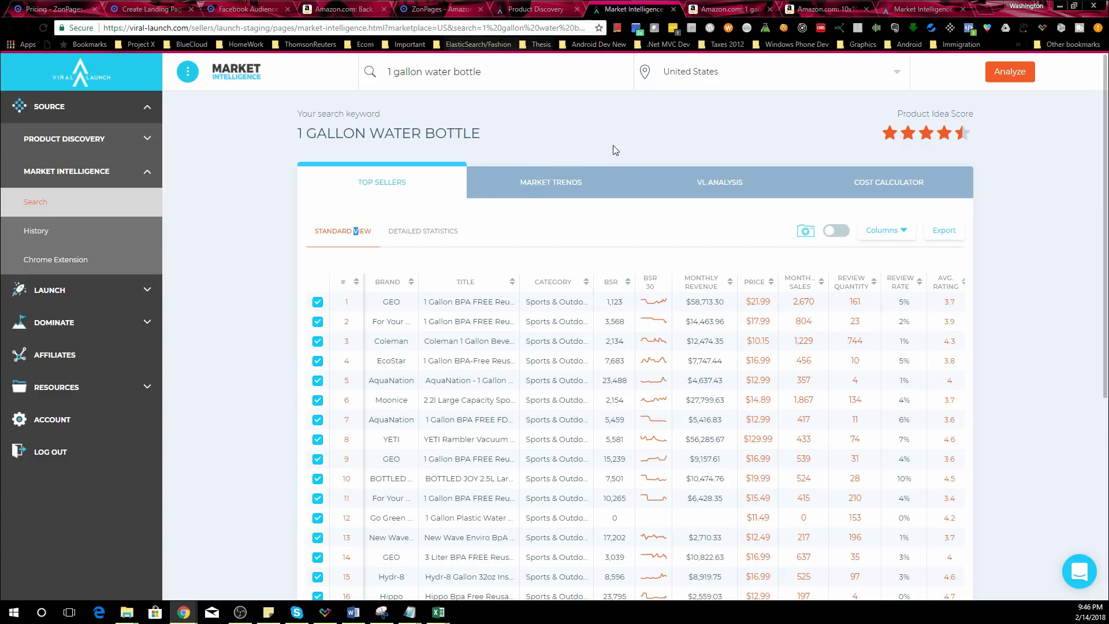
pyautogui.click(536, 9)
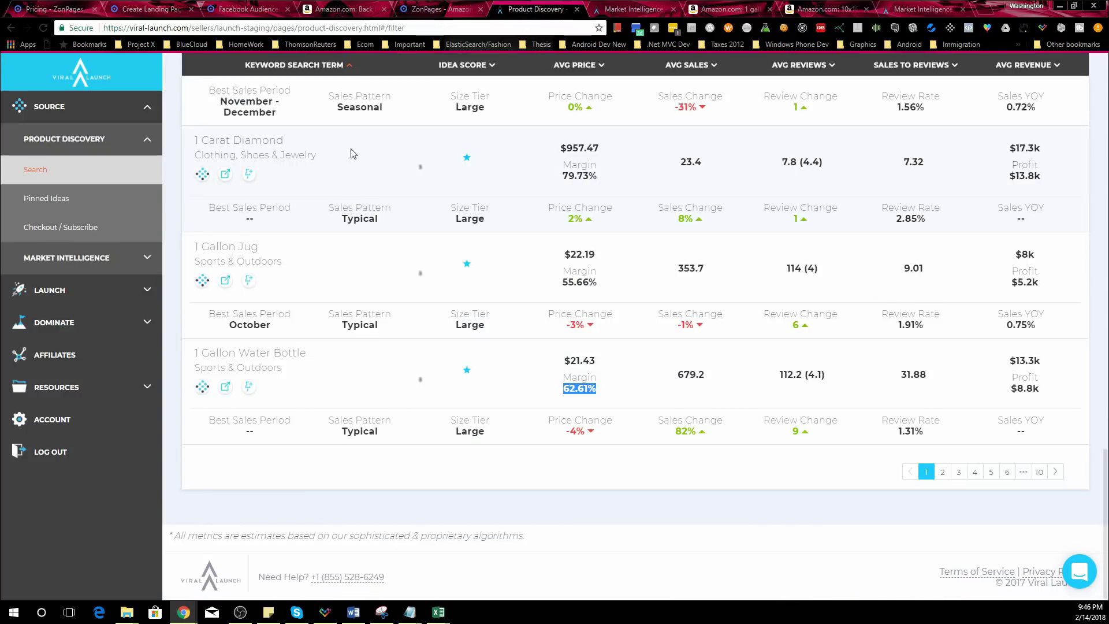
pyautogui.scroll(5, 393, 186)
pyautogui.scroll(10, 393, 186)
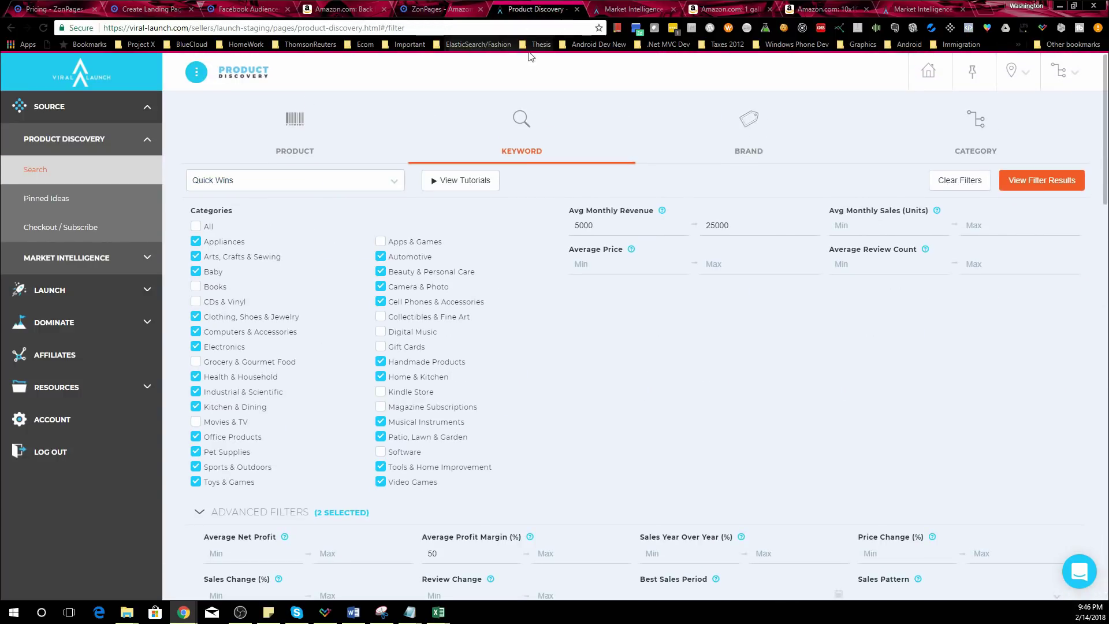
pyautogui.click(626, 9)
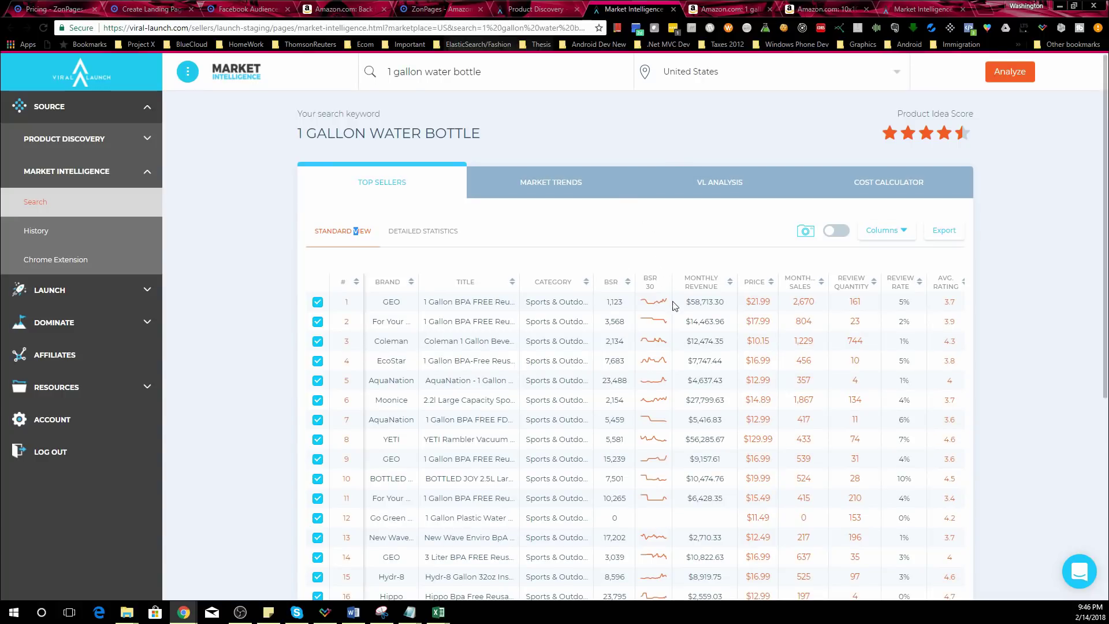
pyautogui.scroll(-2, 664, 297)
pyautogui.scroll(-1, 664, 266)
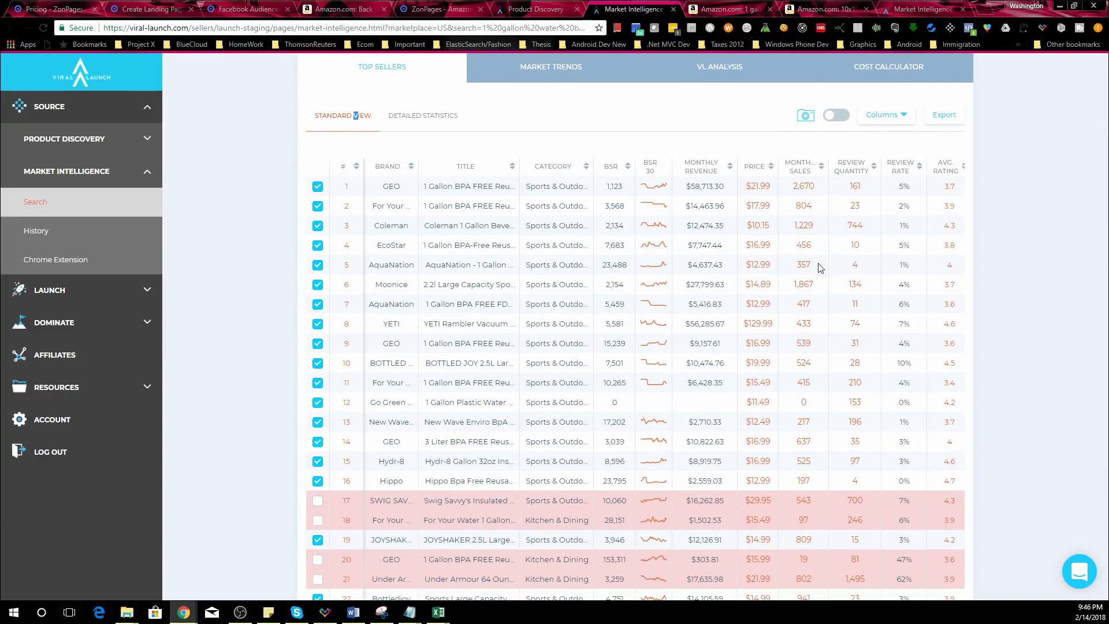
pyautogui.scroll(3, 808, 269)
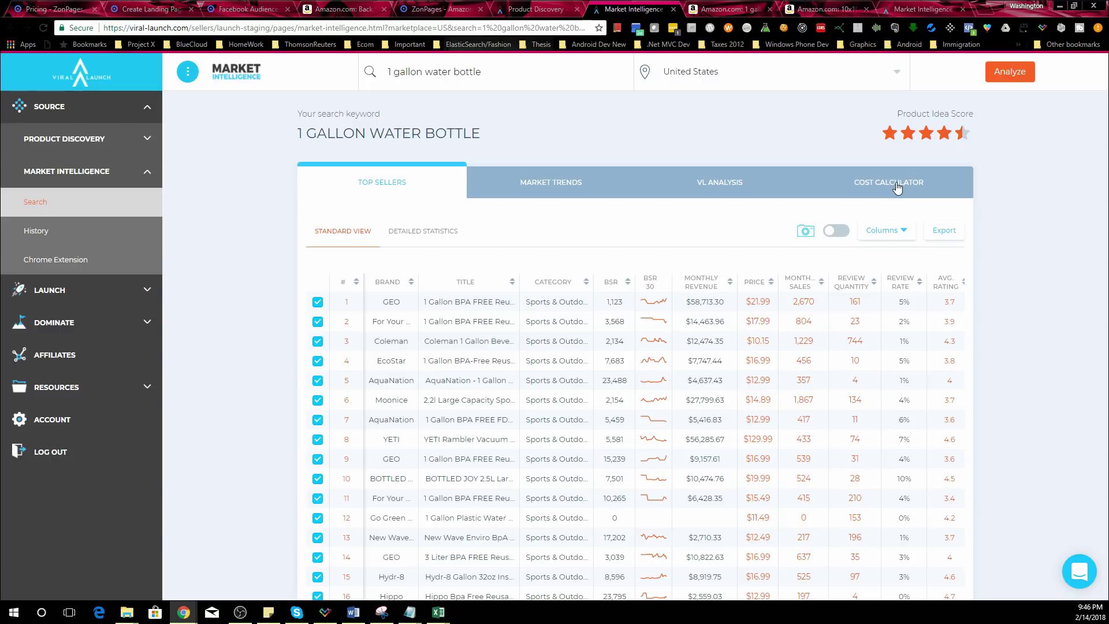
pyautogui.click(938, 178)
pyautogui.scroll(-1, 813, 217)
pyautogui.scroll(-1, 813, 217)
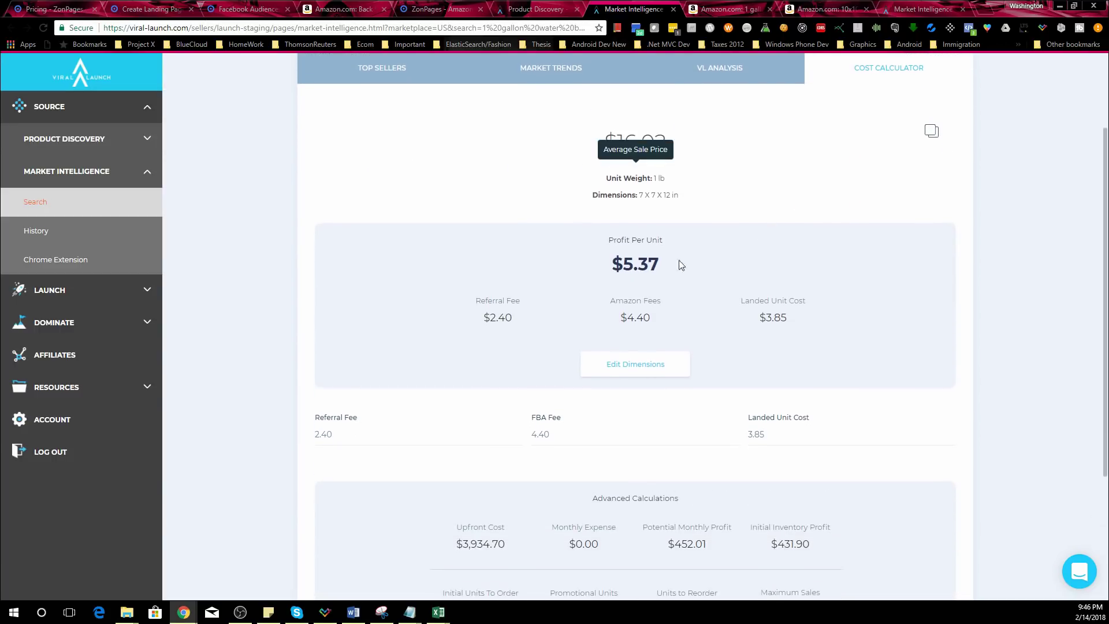
pyautogui.scroll(1, 831, 202)
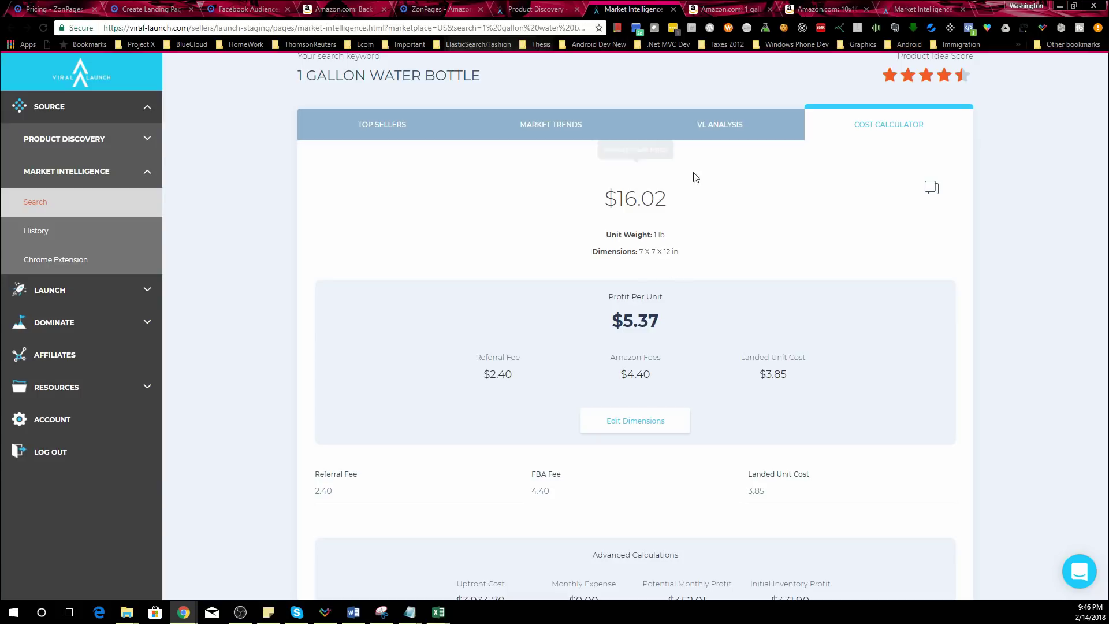
pyautogui.click(372, 124)
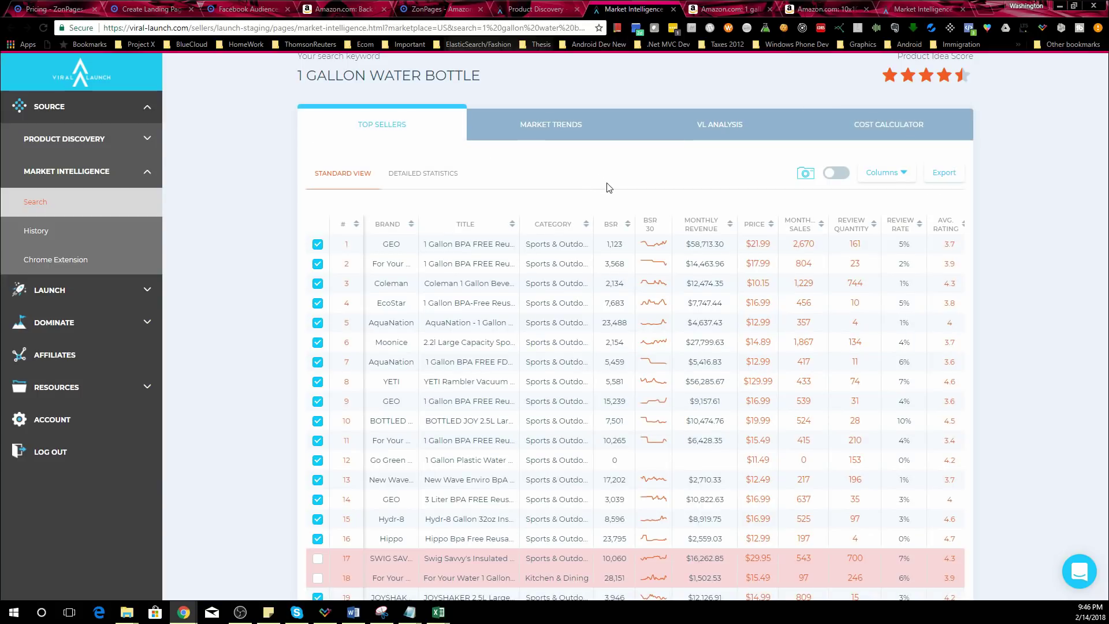
pyautogui.moveTo(670, 209)
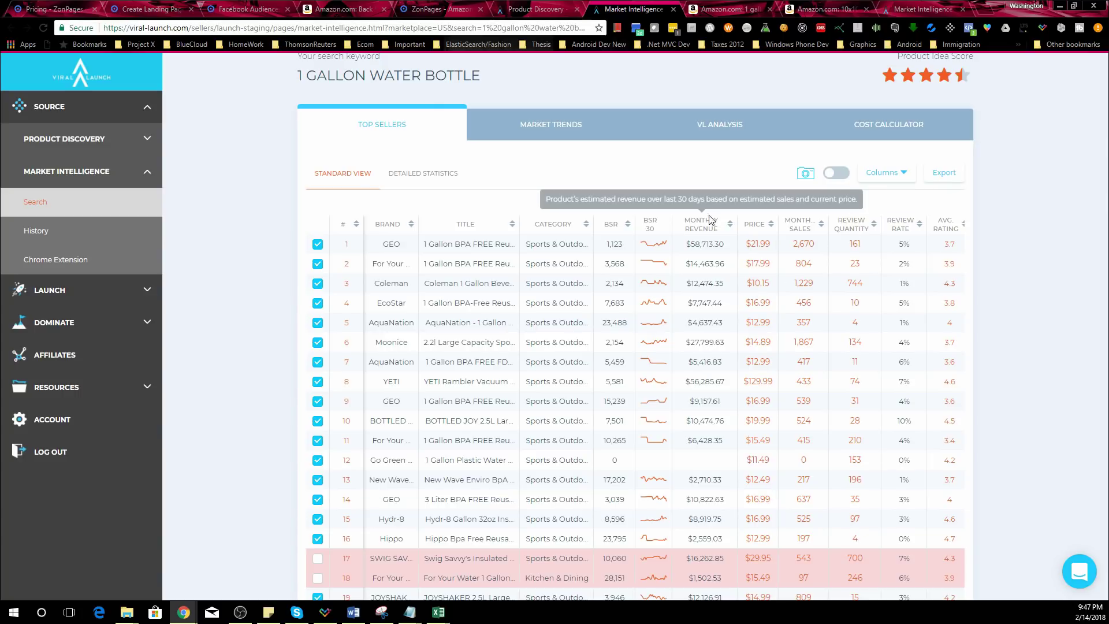
# Step: Switch between the Product Discovery keyword filters and the Market Intelligence 1 Gallon Water Bottle results
pyautogui.click(548, 12)
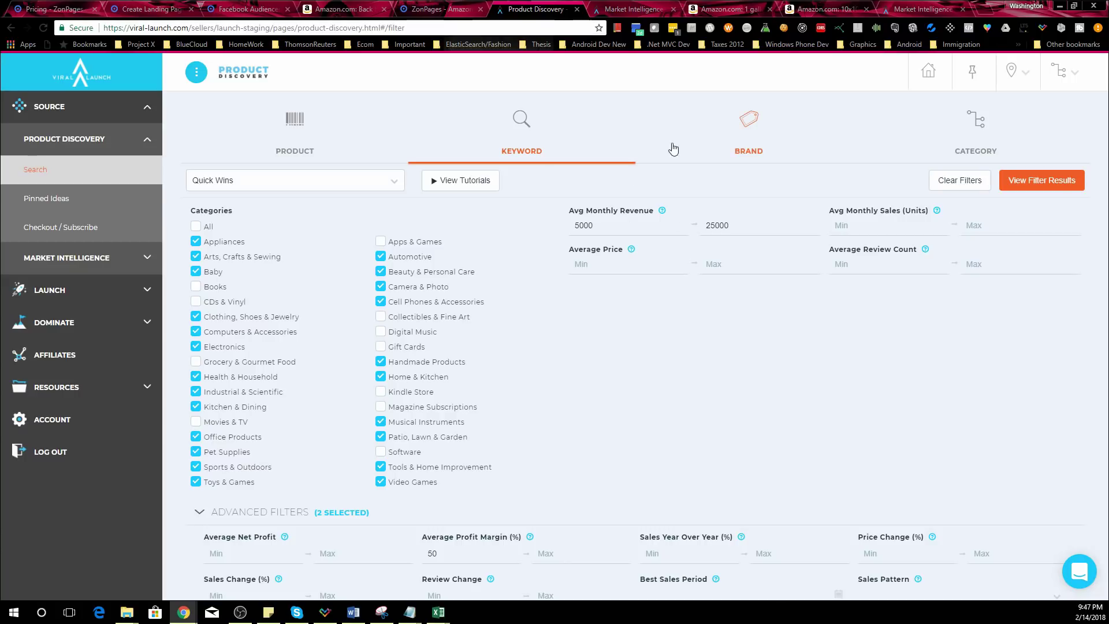
pyautogui.click(607, 11)
pyautogui.click(535, 10)
pyautogui.click(638, 8)
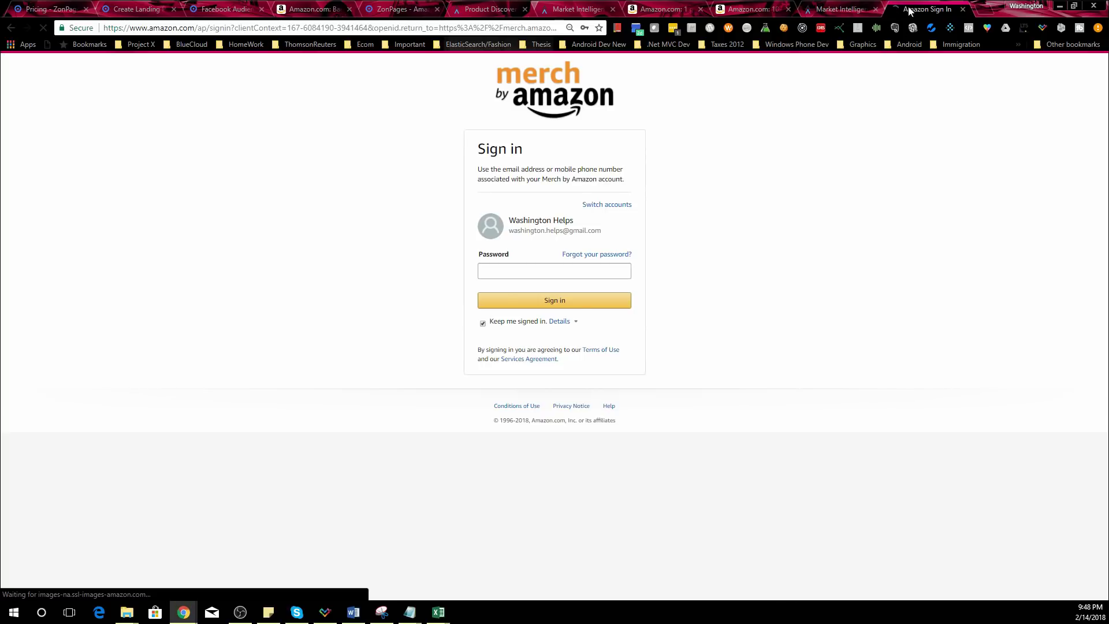
# Step: Close the Merch by Amazon sign-in tab and select the old saw palmetto search in MerchantWords
pyautogui.click(963, 10)
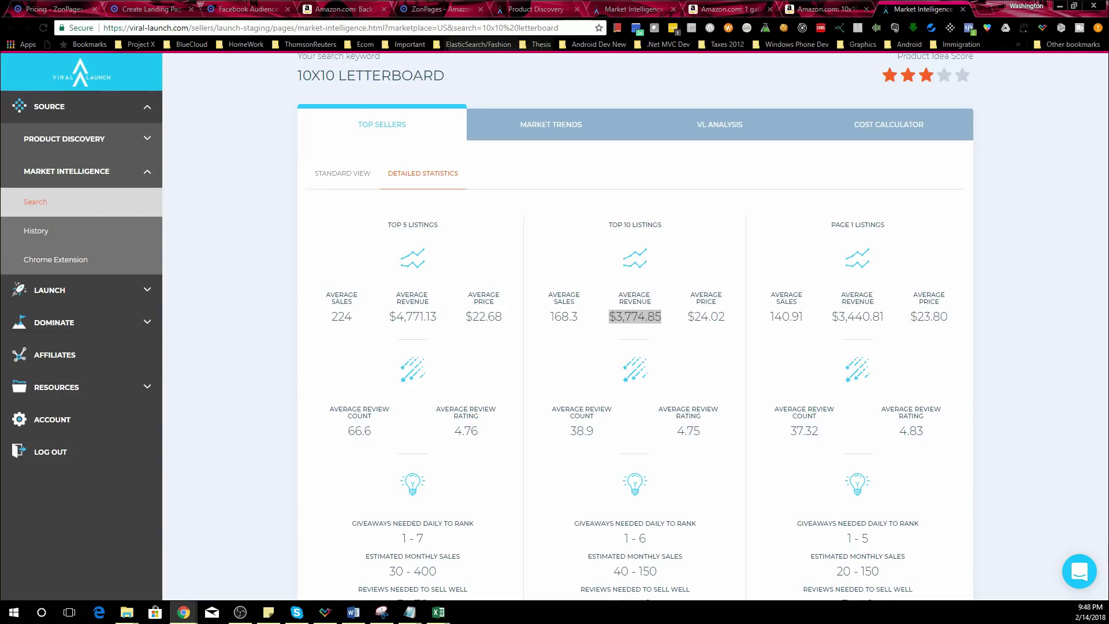
pyautogui.hotkey('alt', 'Tab')
pyautogui.hotkey('ctrl', 'a')
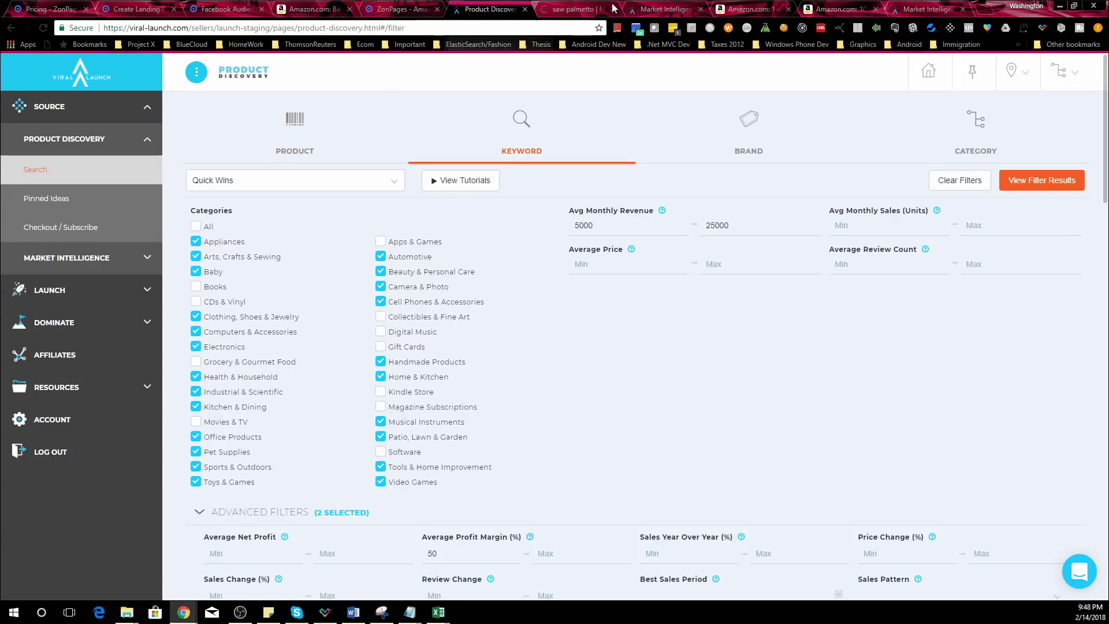
# Step: Select the 1 GALLON WATER BOTTLE keyword heading in the Viral Launch results
pyautogui.hotkey('ctrl', 'Tab')
pyautogui.hotkey('ctrl', 'Tab')
pyautogui.scroll(1, 491, 124)
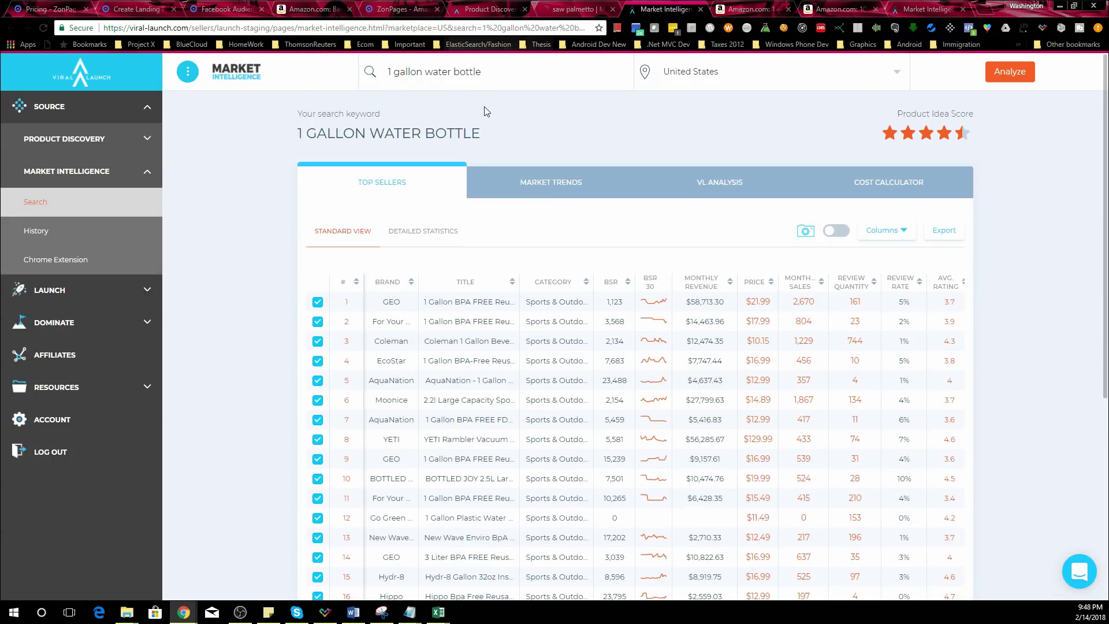
pyautogui.moveTo(489, 134); pyautogui.dragTo(296, 136)
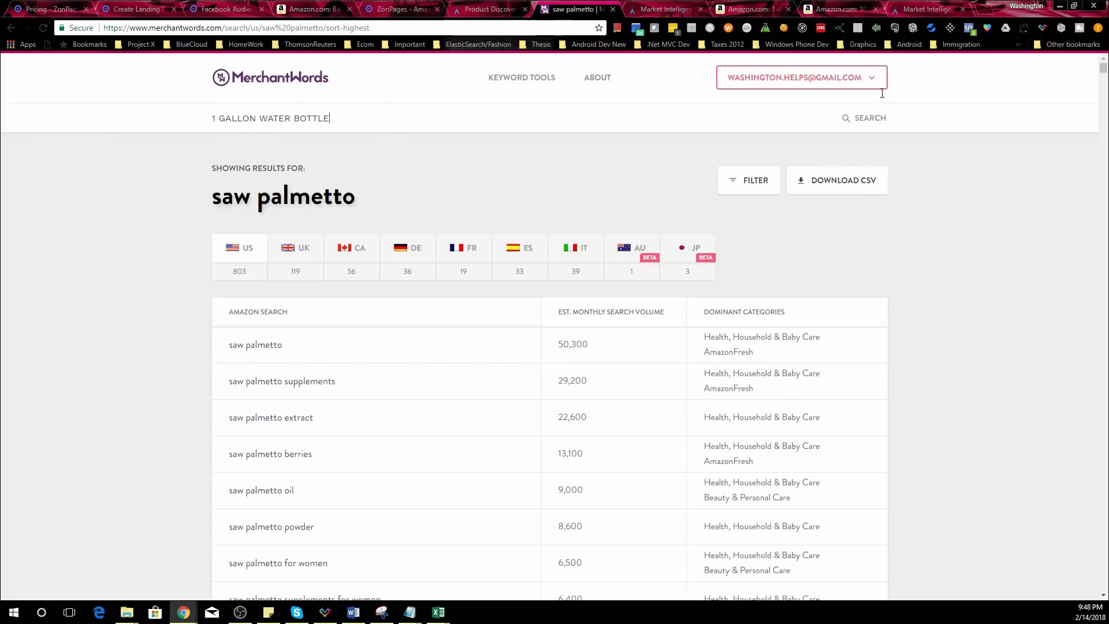
# Step: Search MerchantWords for 1 gallon water bottle (78,800 monthly searches) and return to Viral Launch
pyautogui.press('Return')
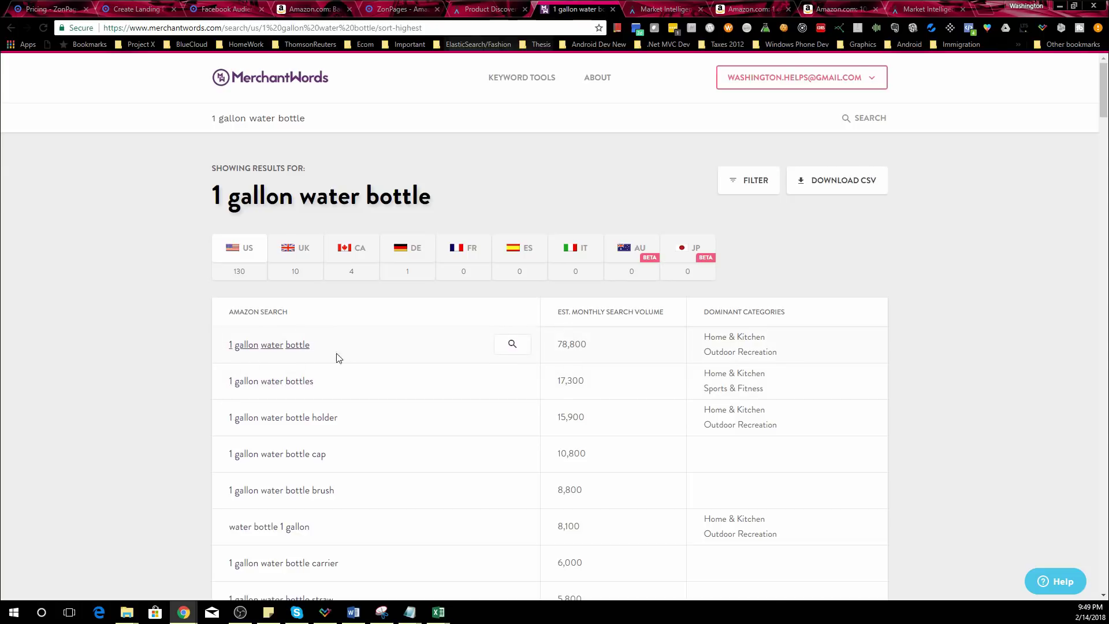
pyautogui.click(641, 12)
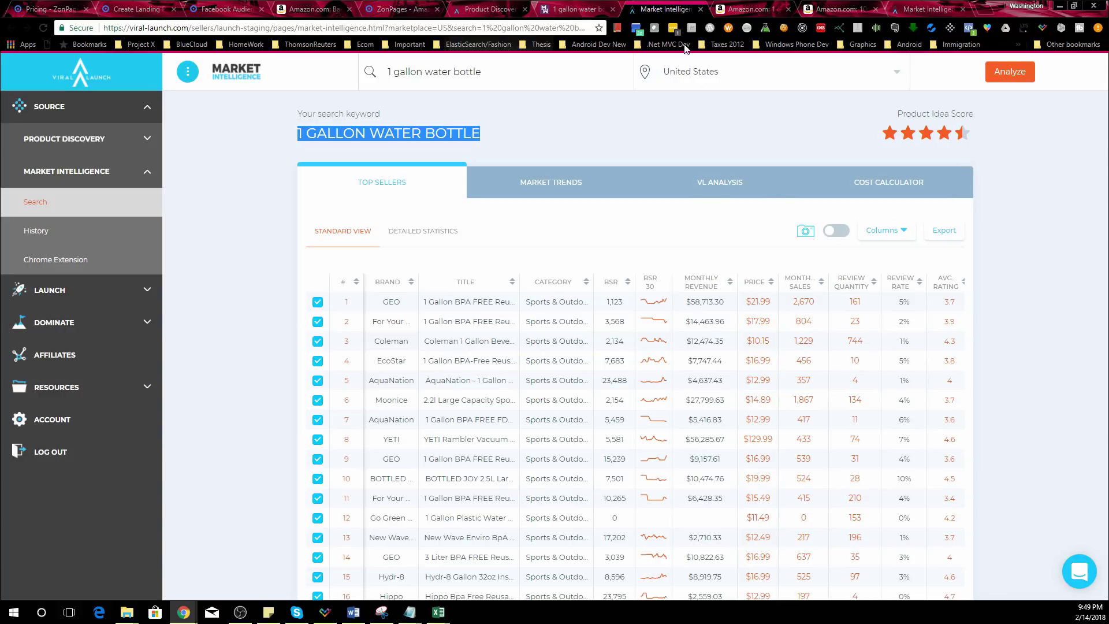
pyautogui.click(575, 9)
pyautogui.click(657, 8)
pyautogui.click(580, 10)
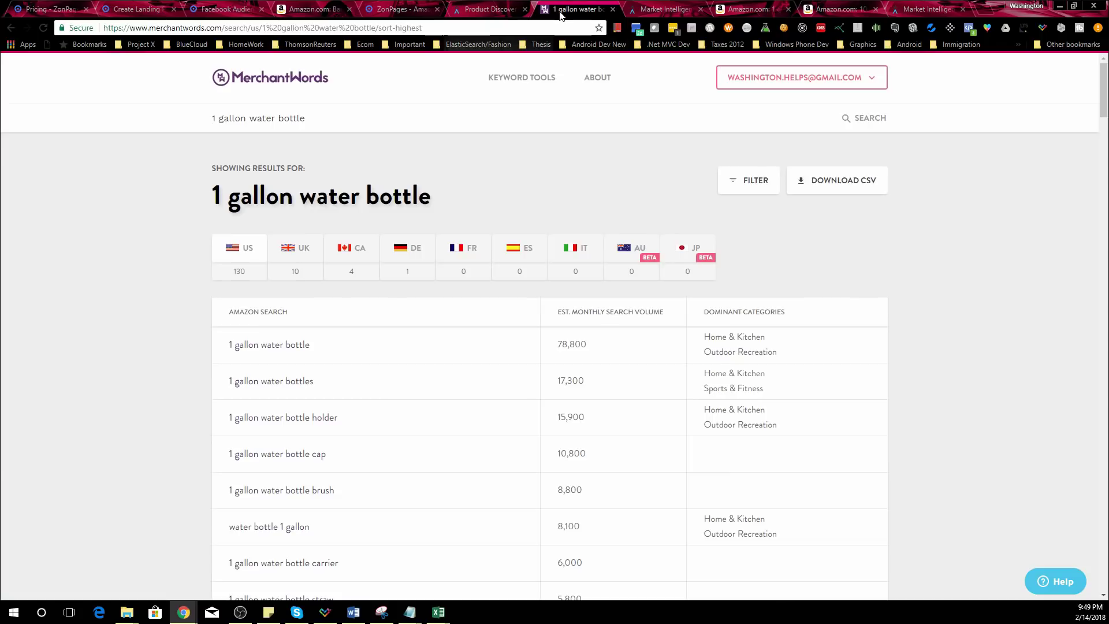
pyautogui.click(488, 10)
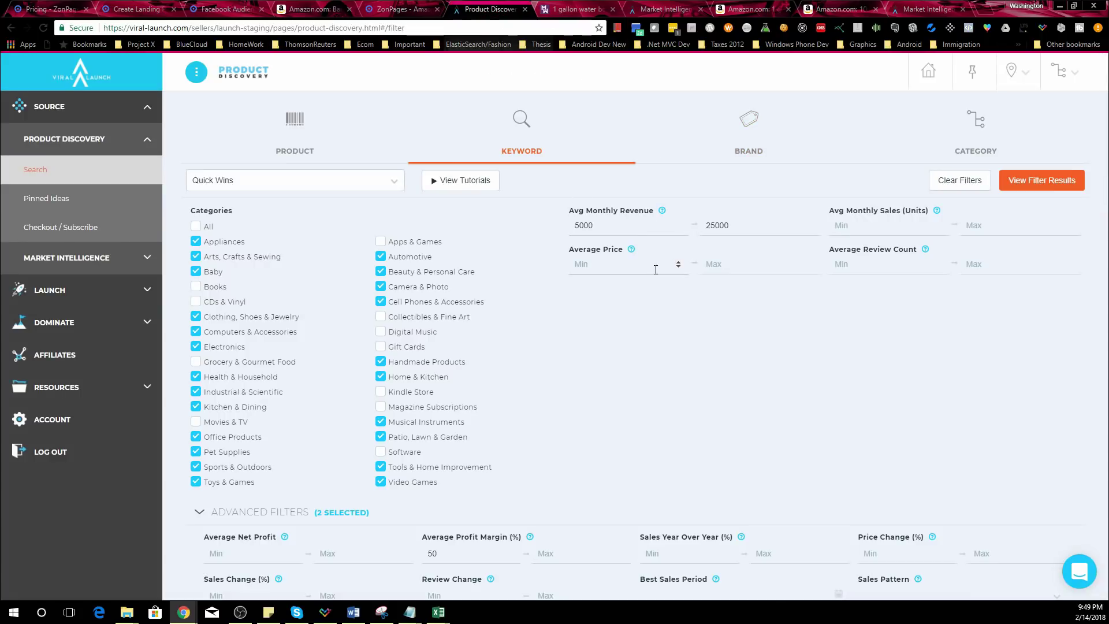
pyautogui.click(649, 9)
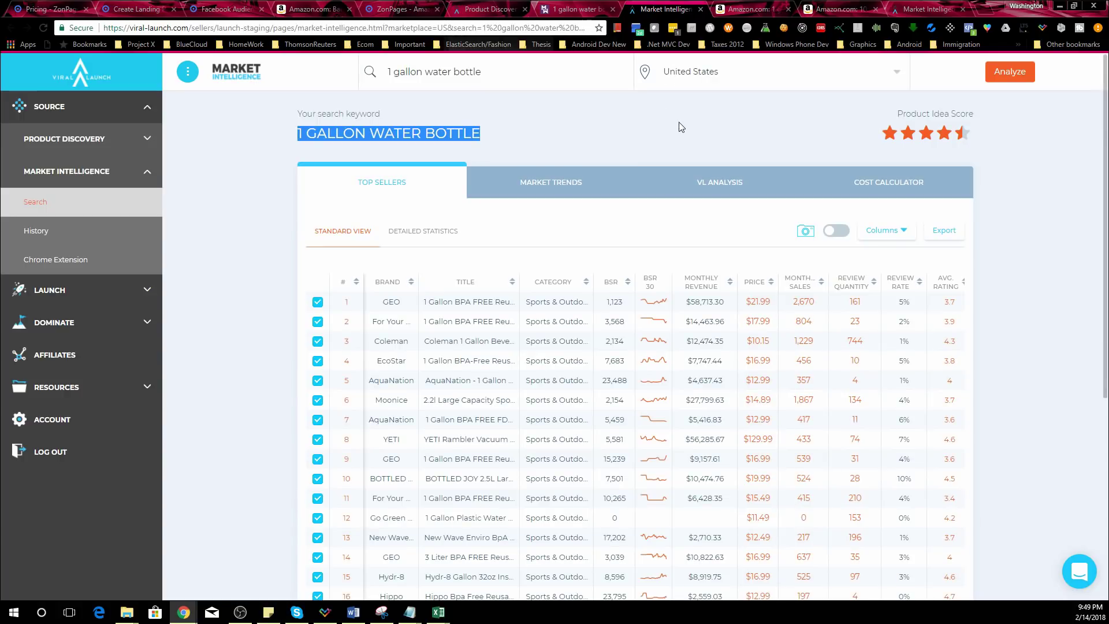